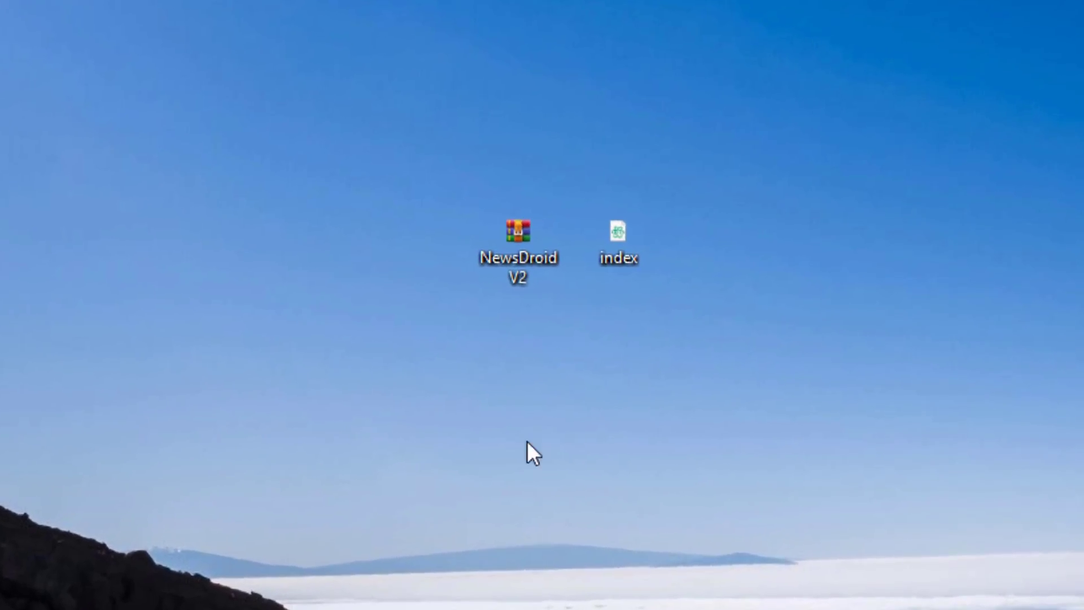
click(510, 285)
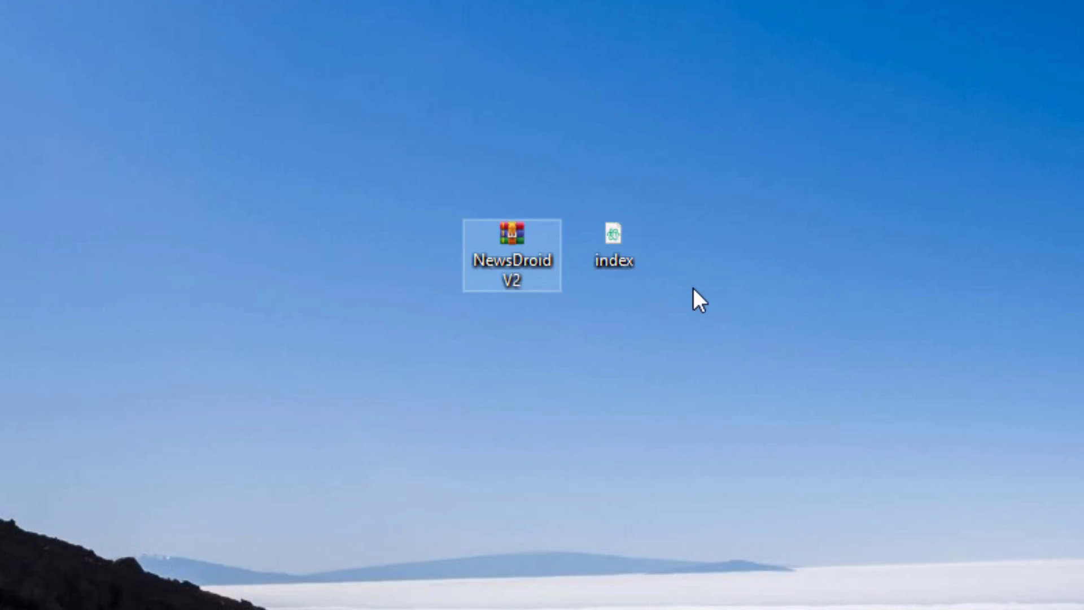
drag(439, 165, 740, 320)
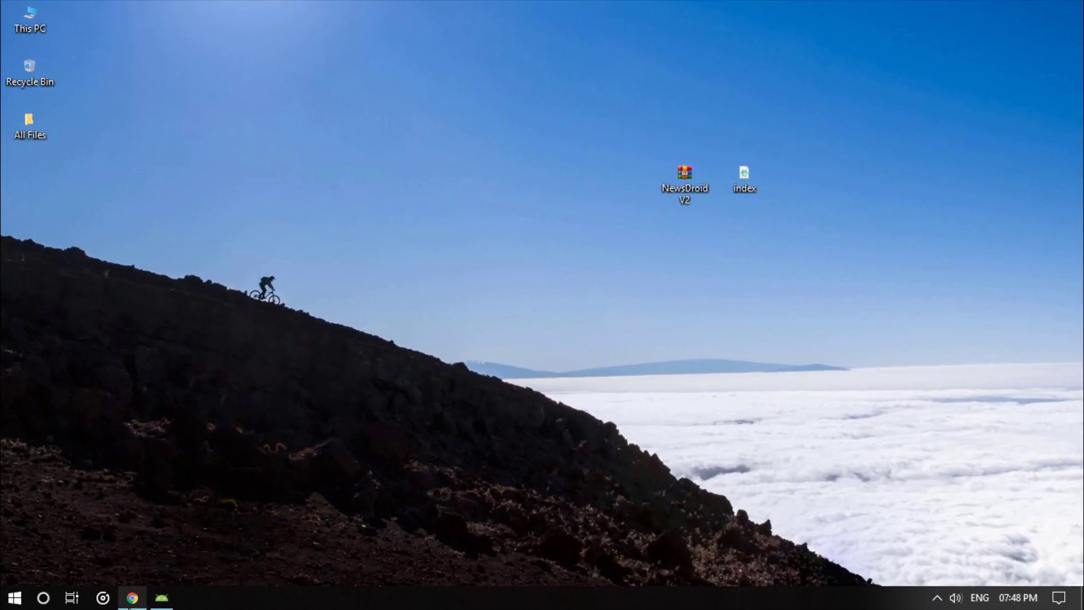
Switch to Chrome and search Google for "node js" in a new tab.
click(132, 597)
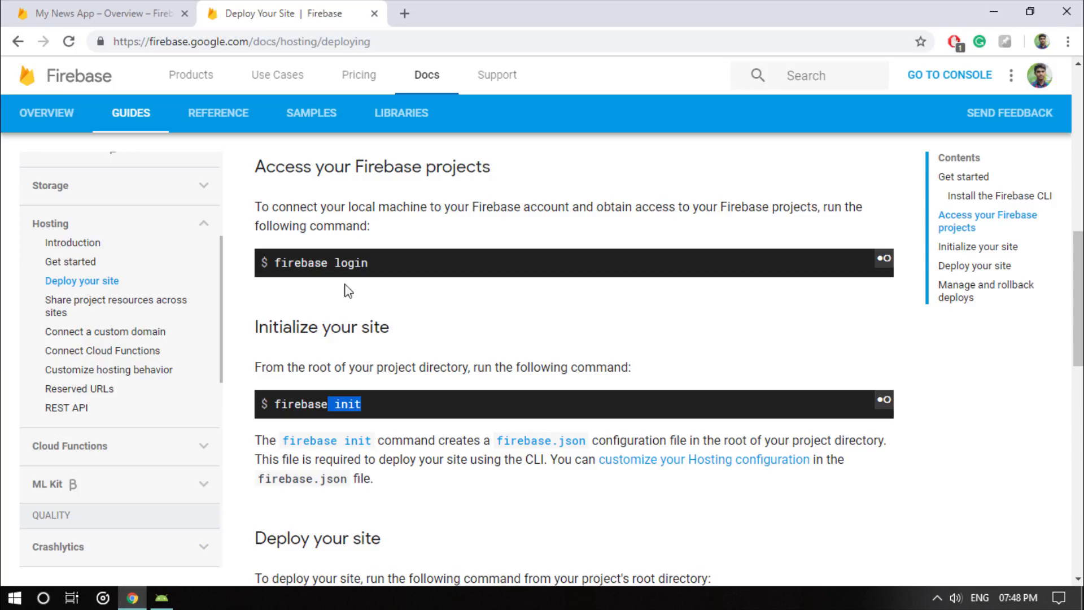
click(405, 15)
text(noth)
key(BackSpace)
key(BackSpace)
text(de js)
key(Down)
key(Down)
key(Up)
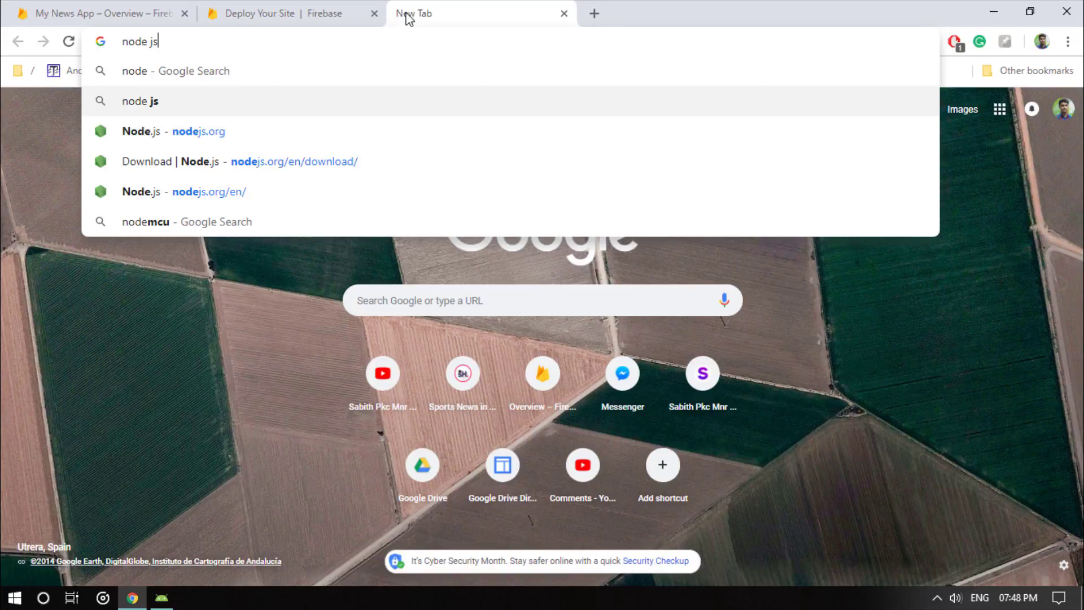
key(Return)
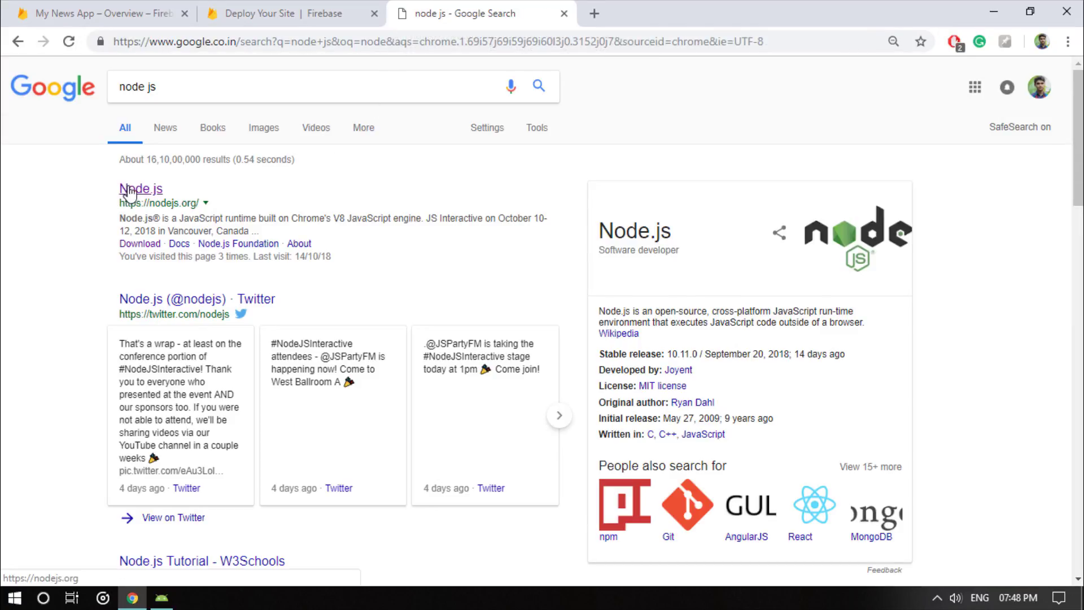
Look over the installers on the Downloads page of nodejs.org, then close that page and minimize the browser.
click(131, 192)
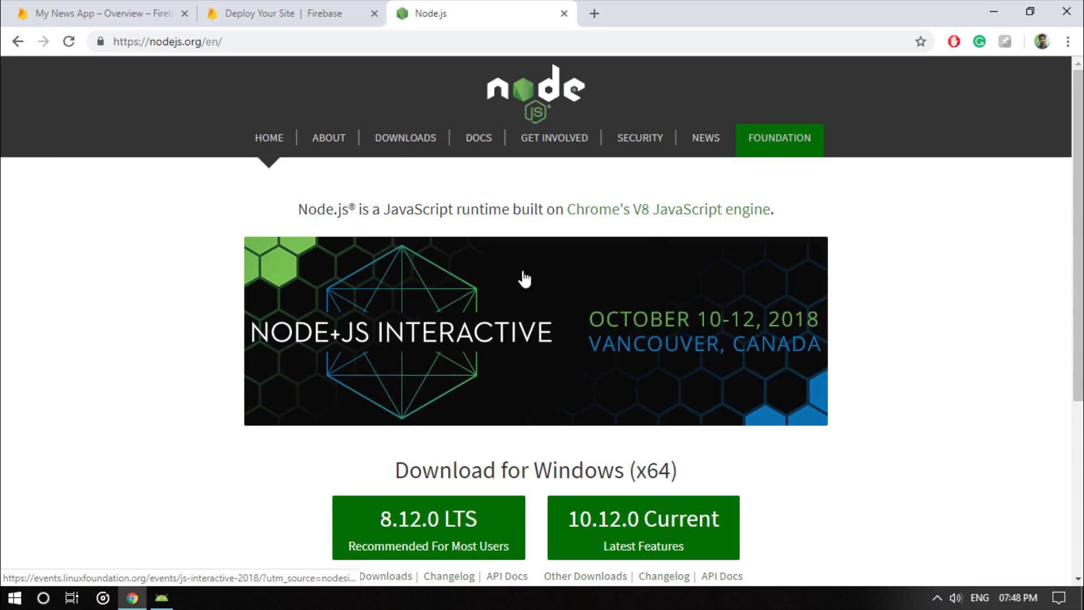
click(397, 138)
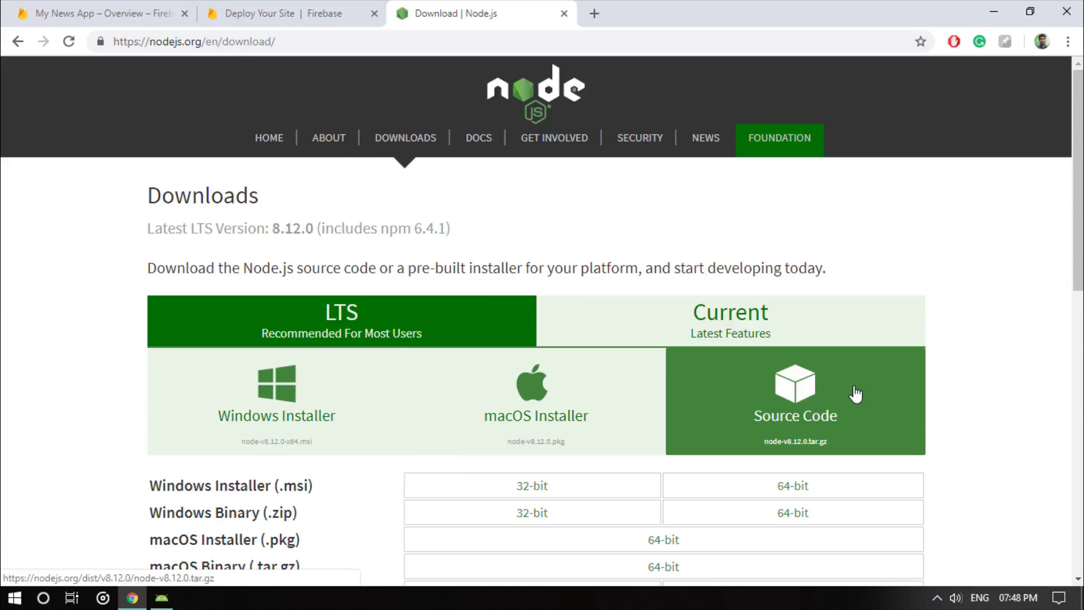
scroll(243, 367, down, 4)
key(ctrl+w)
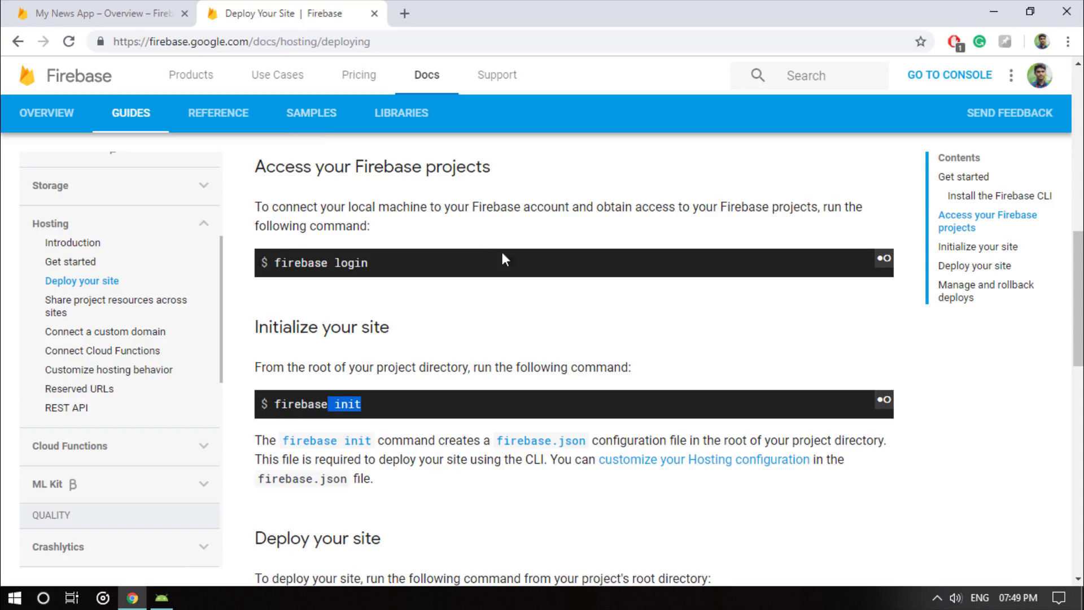
scroll(500, 249, up, 10)
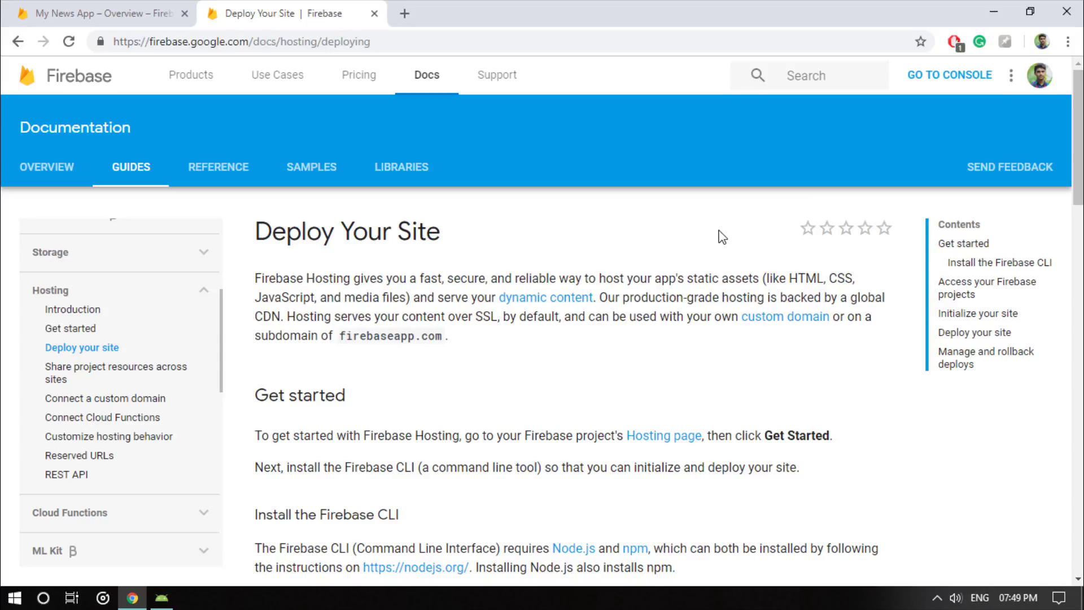
click(1002, 3)
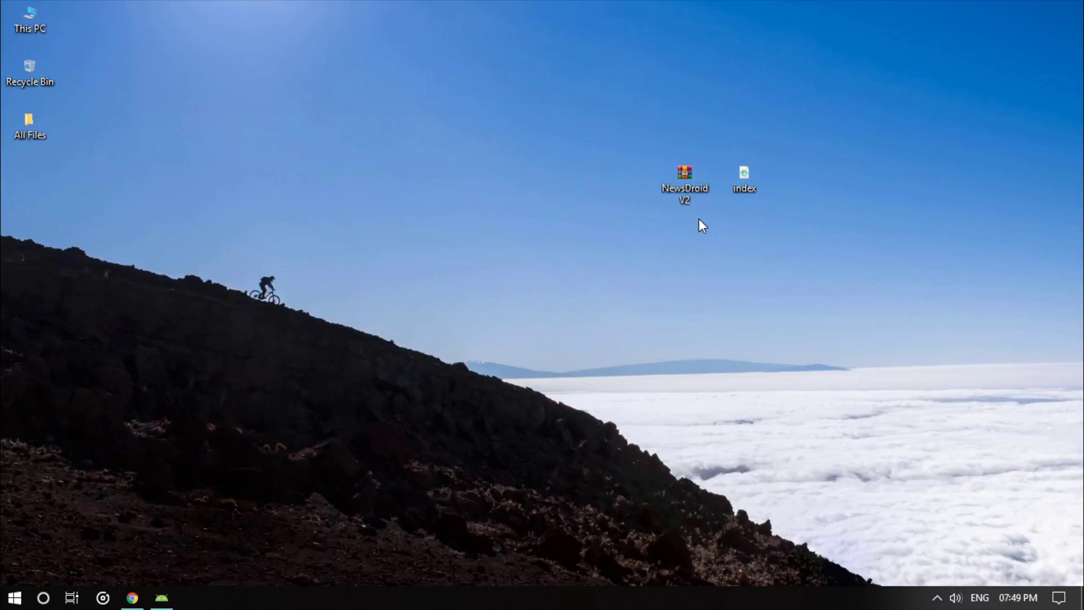
Create a new folder named NewsDroidPush on the desktop.
right_click(779, 169)
mouse_move(836, 395)
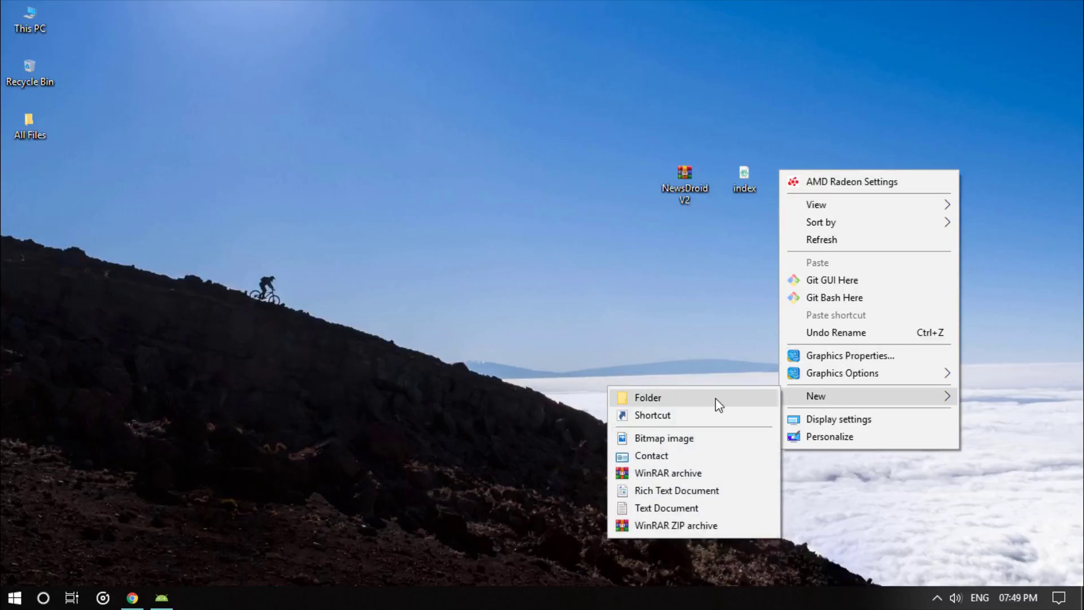
click(716, 398)
text(NewsDroidPusj)
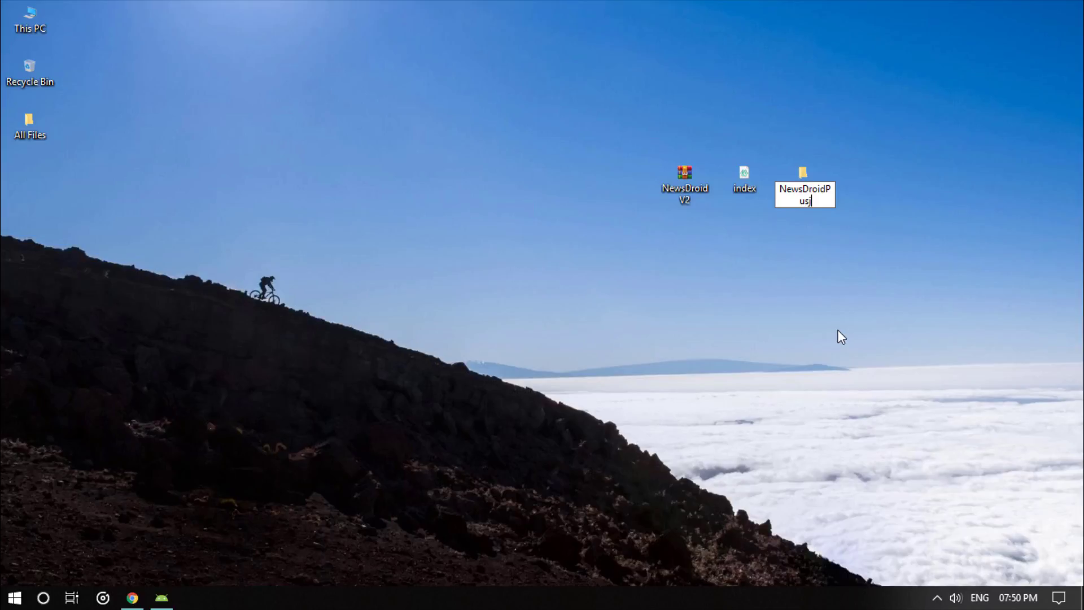
key(Return)
key(F2)
key(End)
key(BackSpace)
text(h)
key(Return)
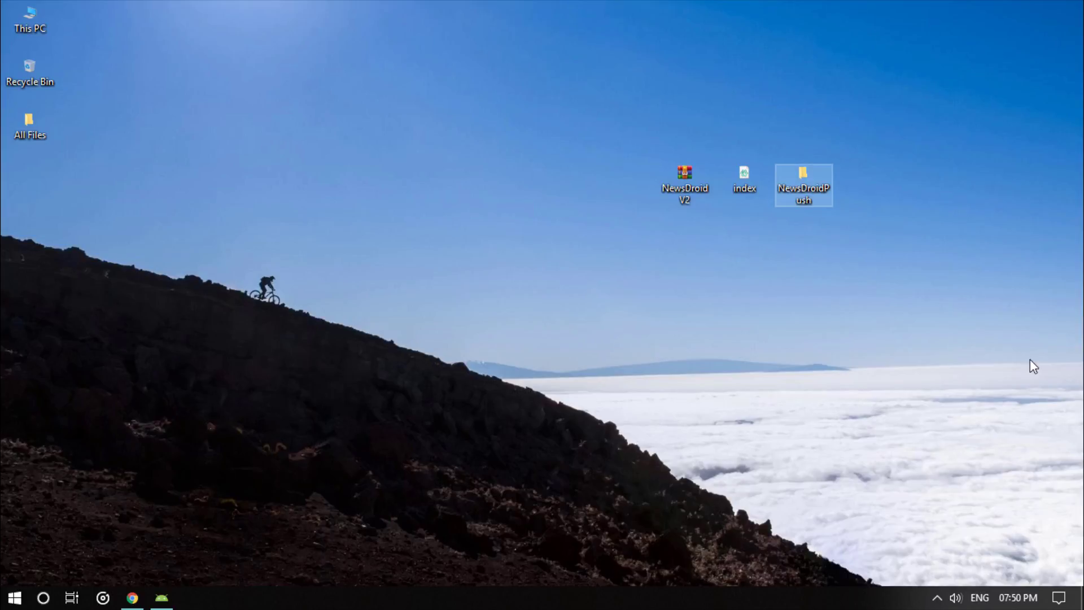
click(892, 325)
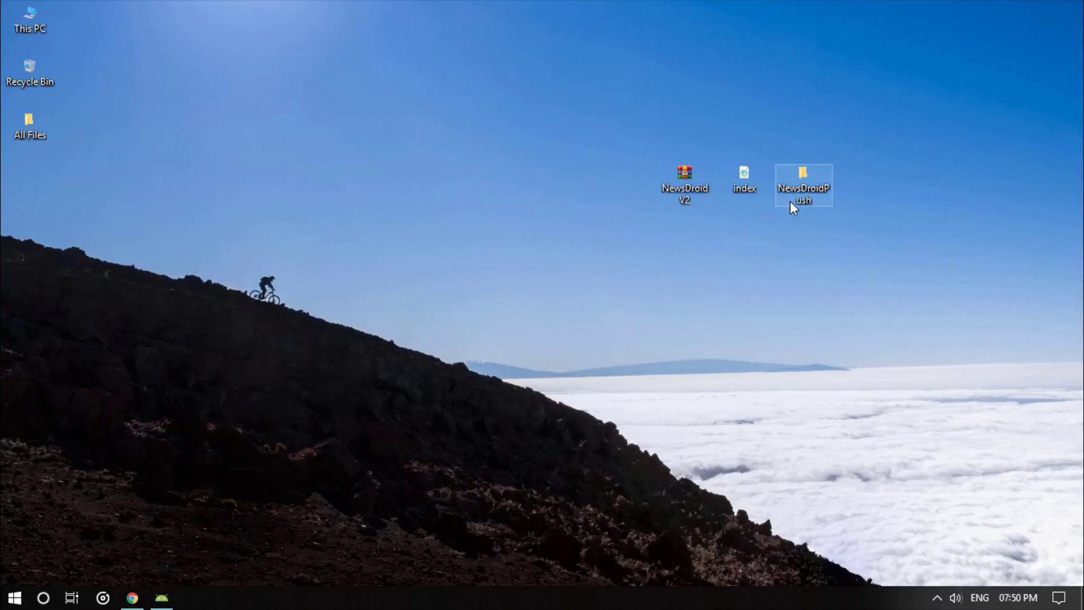
Run npm in a Command Prompt to check that it is installed, and close the window.
key(super)
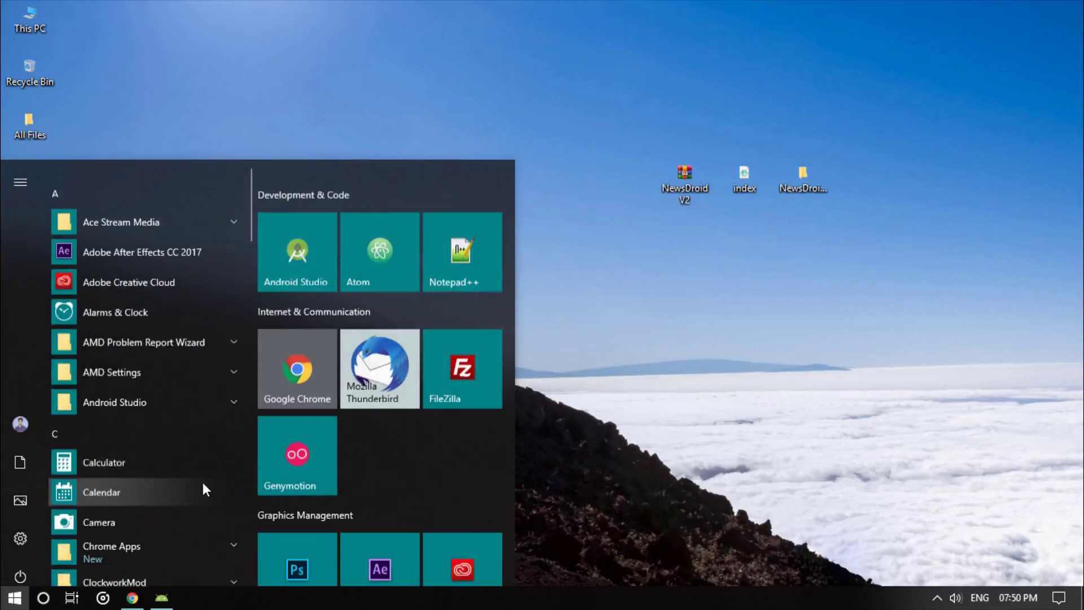
text(npm)
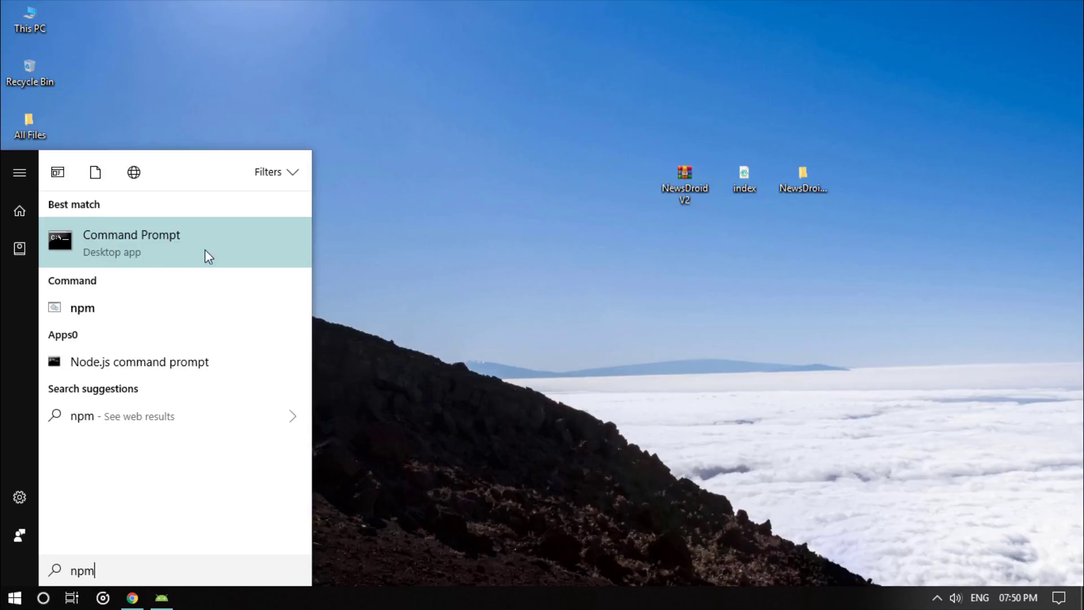
click(121, 254)
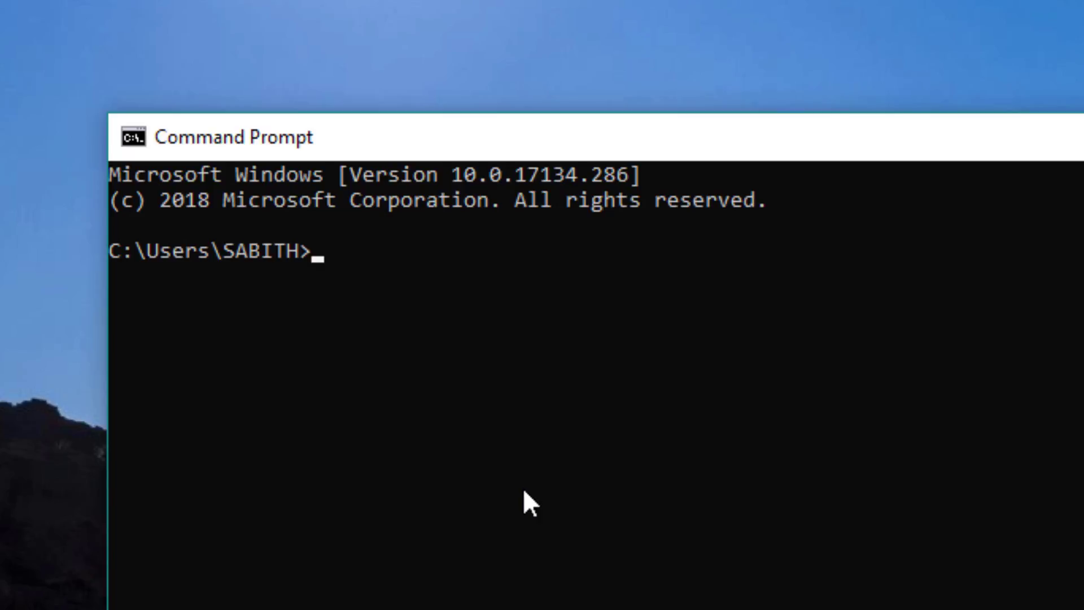
text(npm)
key(Return)
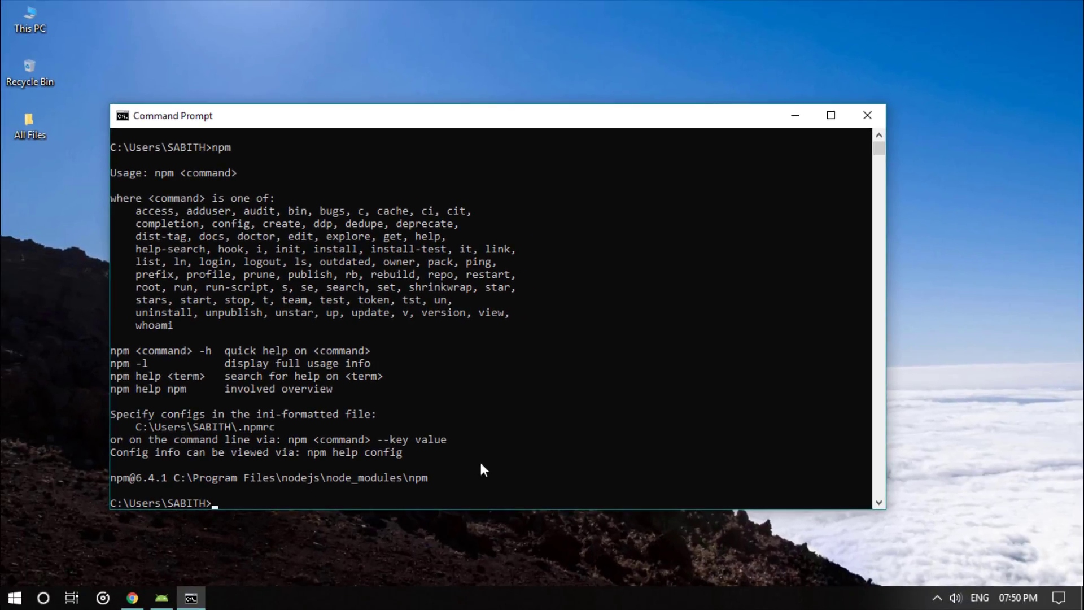
click(866, 117)
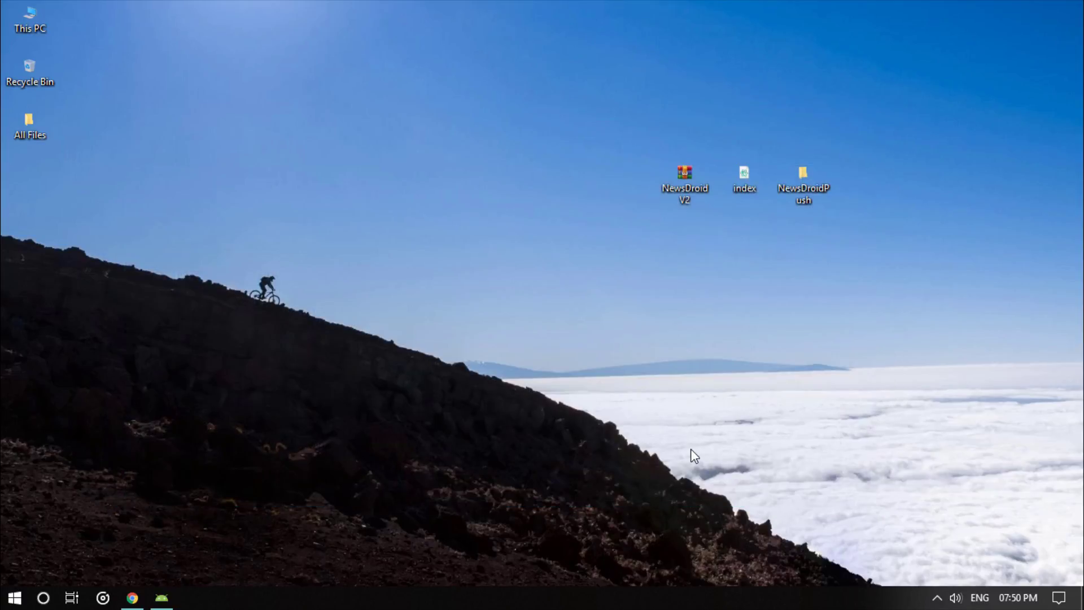
Open the NewsDroidPush folder in File Explorer and copy its full path.
double_click(801, 199)
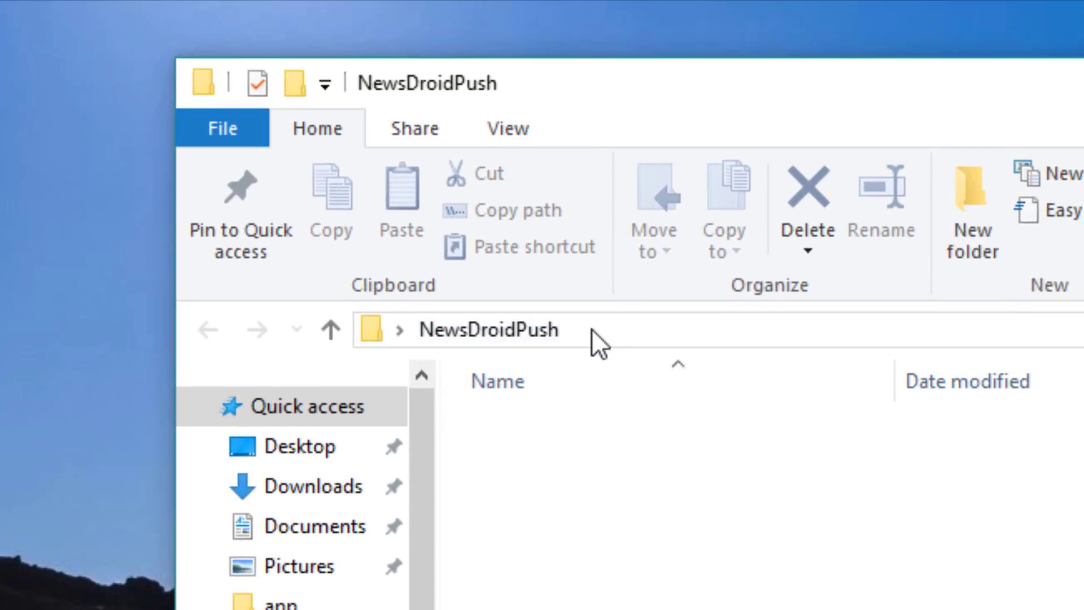
click(591, 329)
key(ctrl+c)
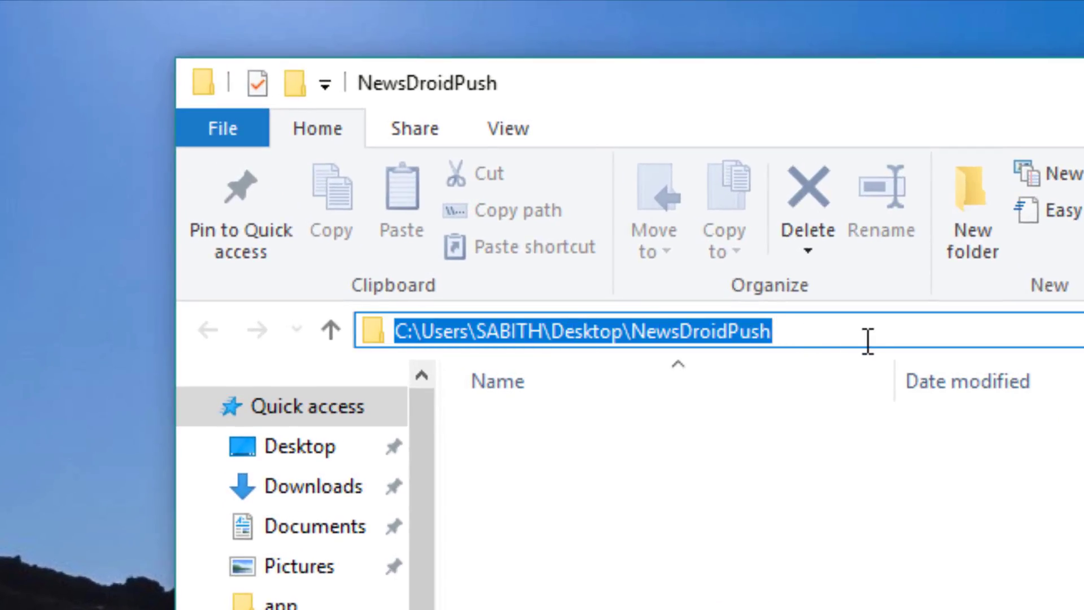
Launch cmd directly from the NewsDroidPush folder, and close both the console and the folder window.
text(cmd)
key(Return)
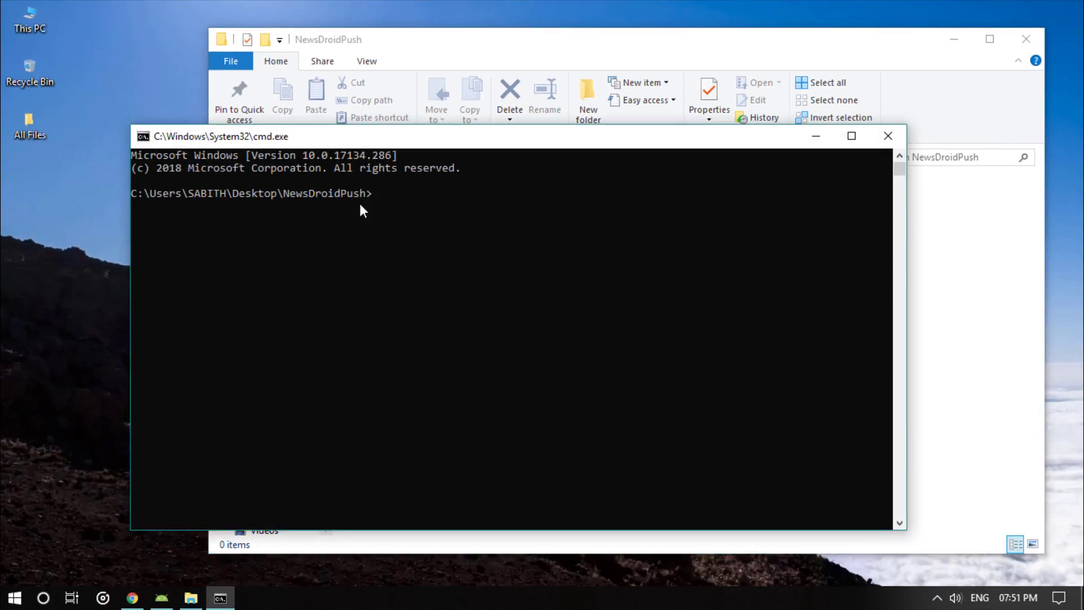
click(888, 136)
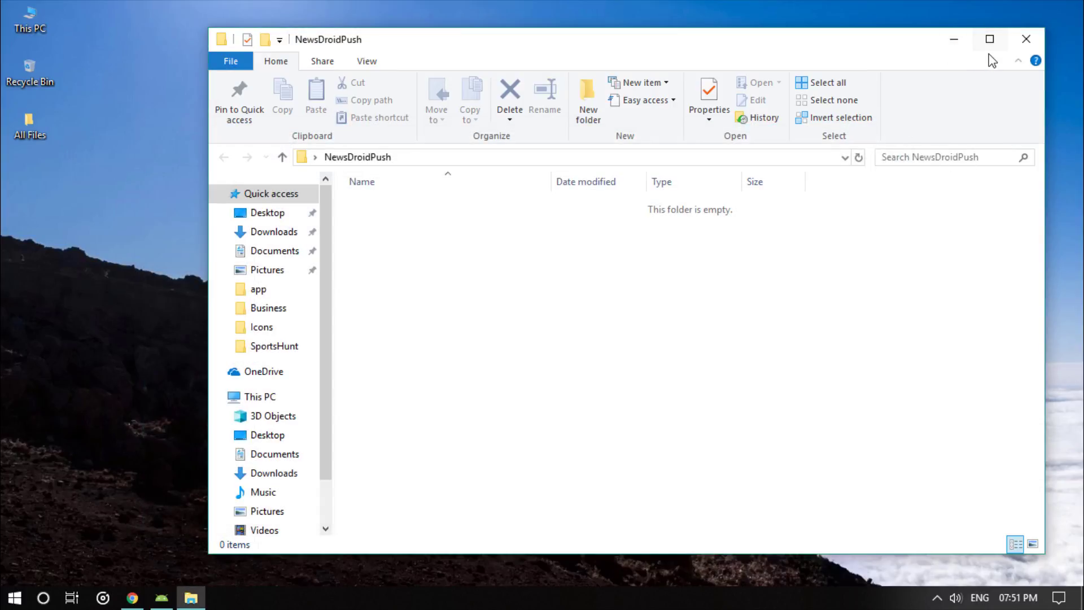
click(1019, 39)
Open Command Prompt and change its directory to the copied path of the desktop's NewsDroidPush folder with cd.
key(super)
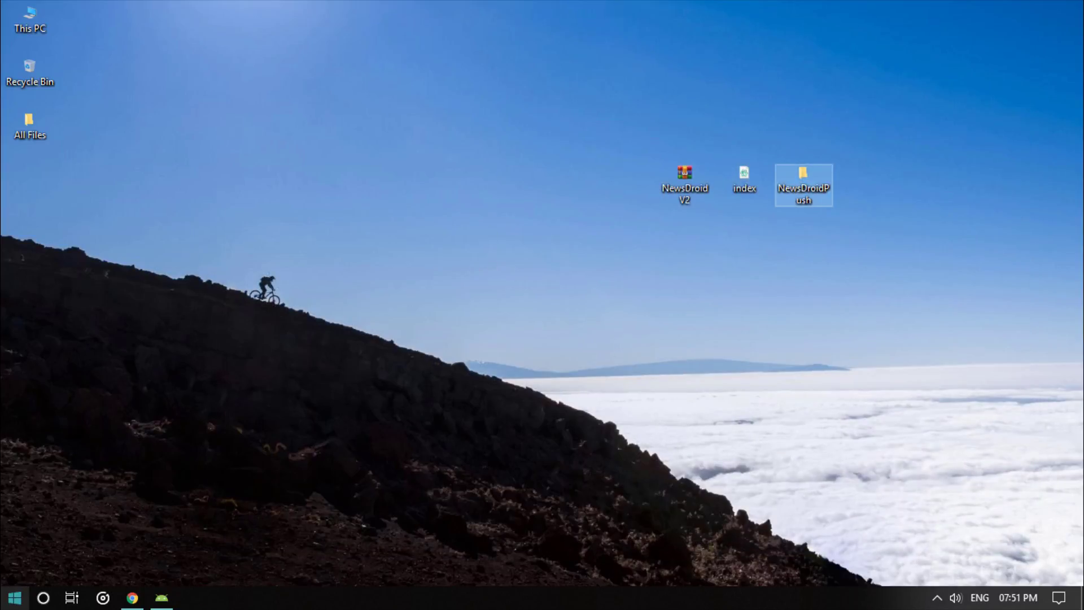
text(cmd)
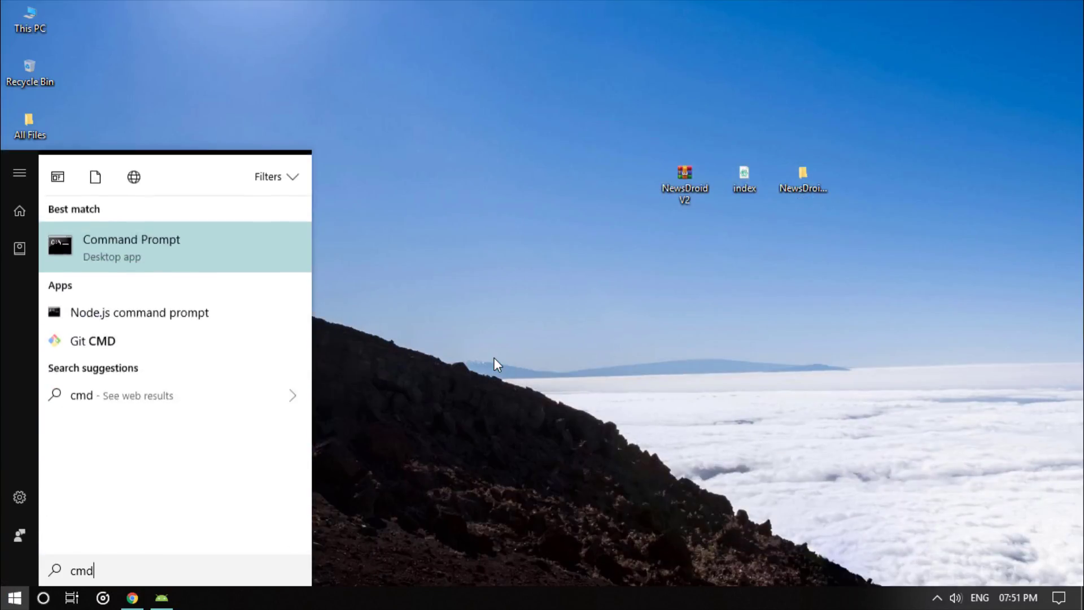
key(Return)
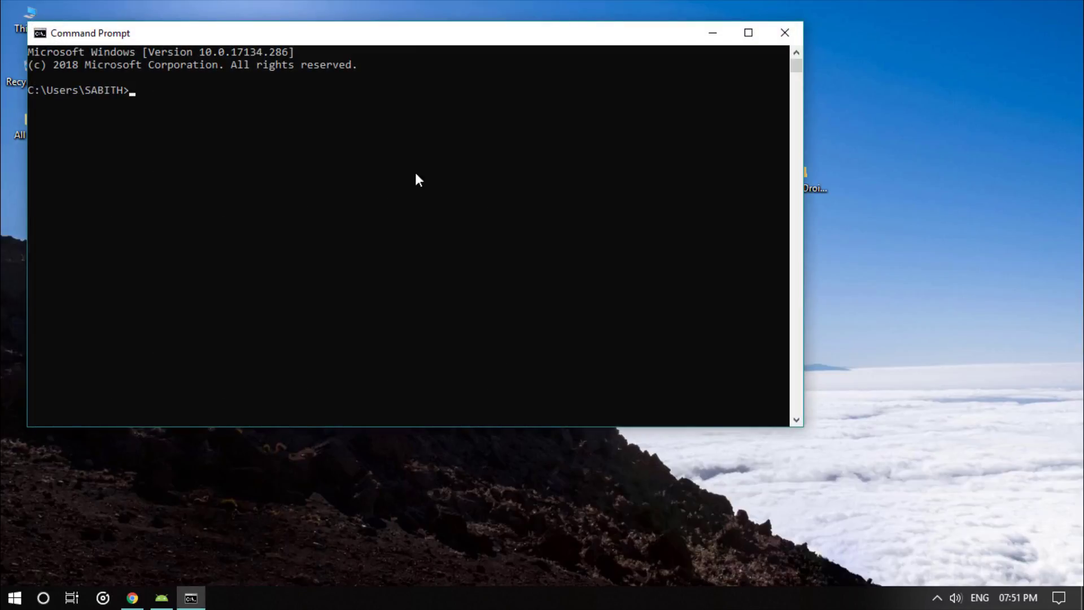
text(cd)
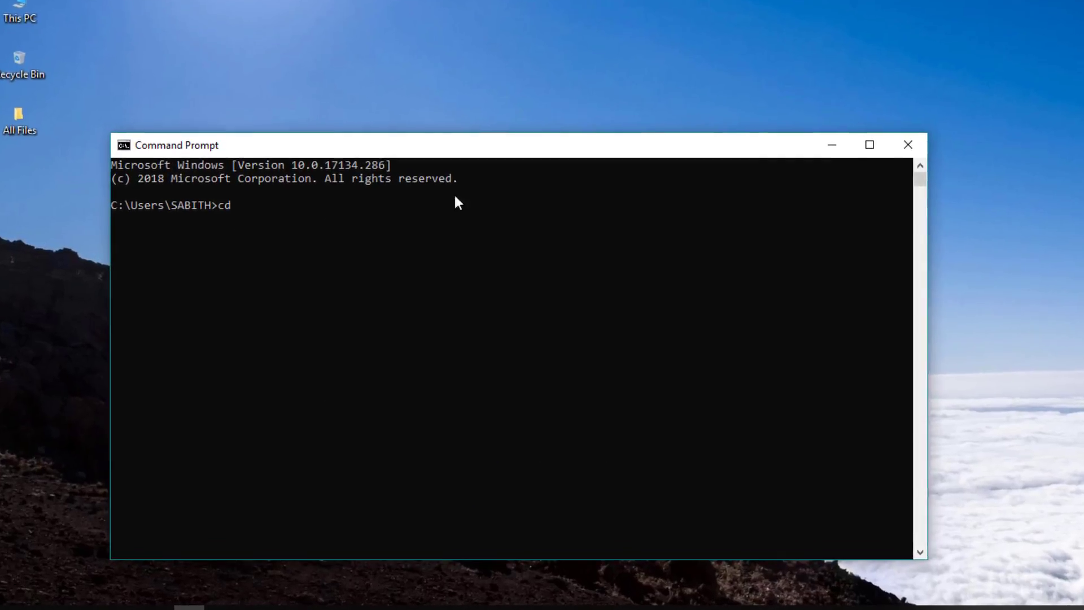
key(ctrl+v)
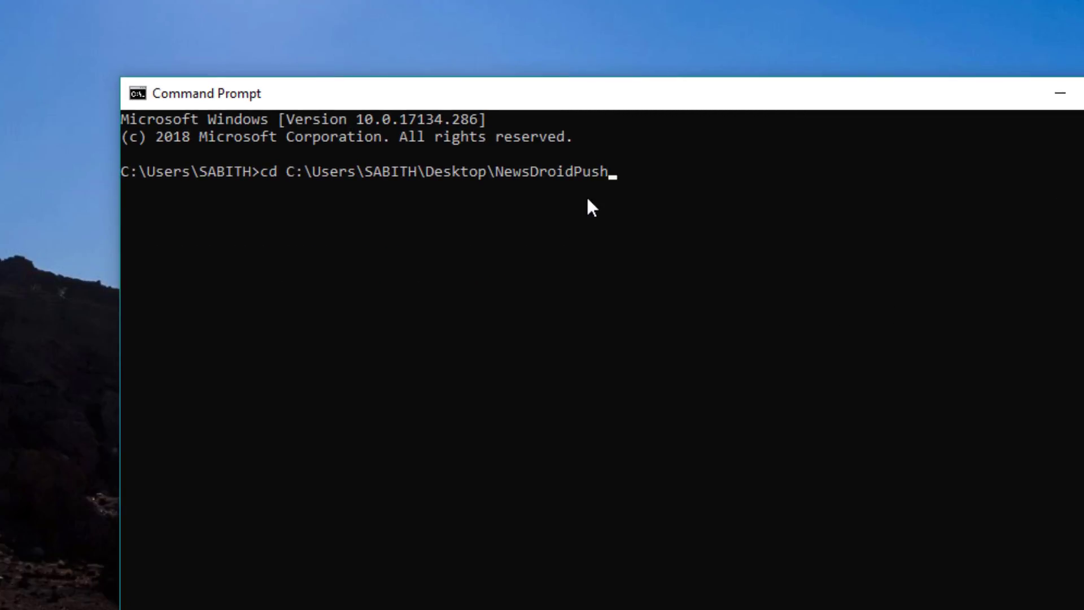
key(Return)
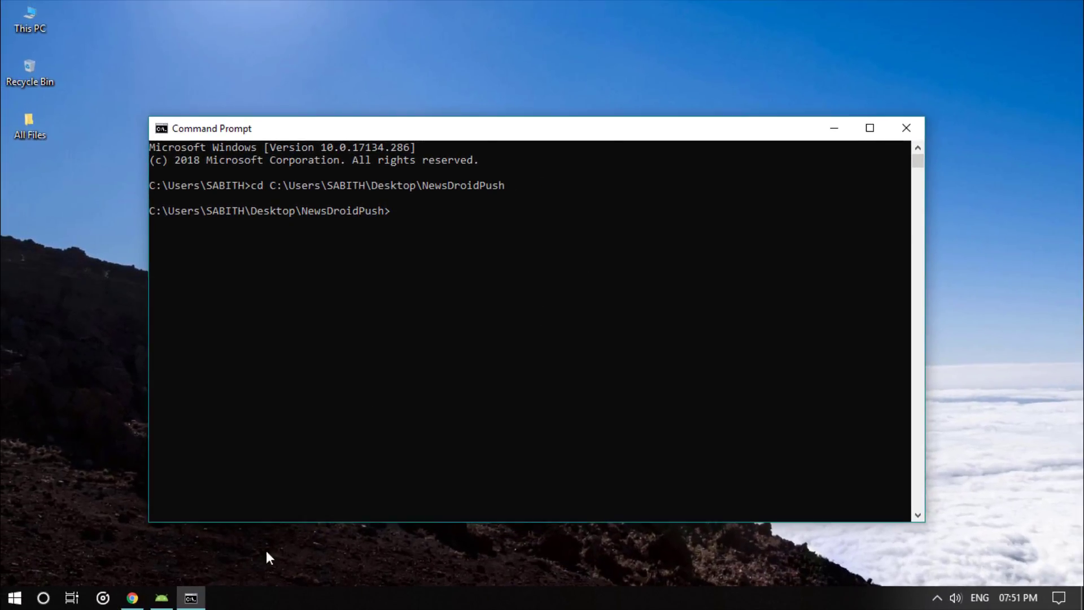
Switch to Chrome and examine the Firebase CLI installation instructions in the Deploy Your Site guide.
click(132, 597)
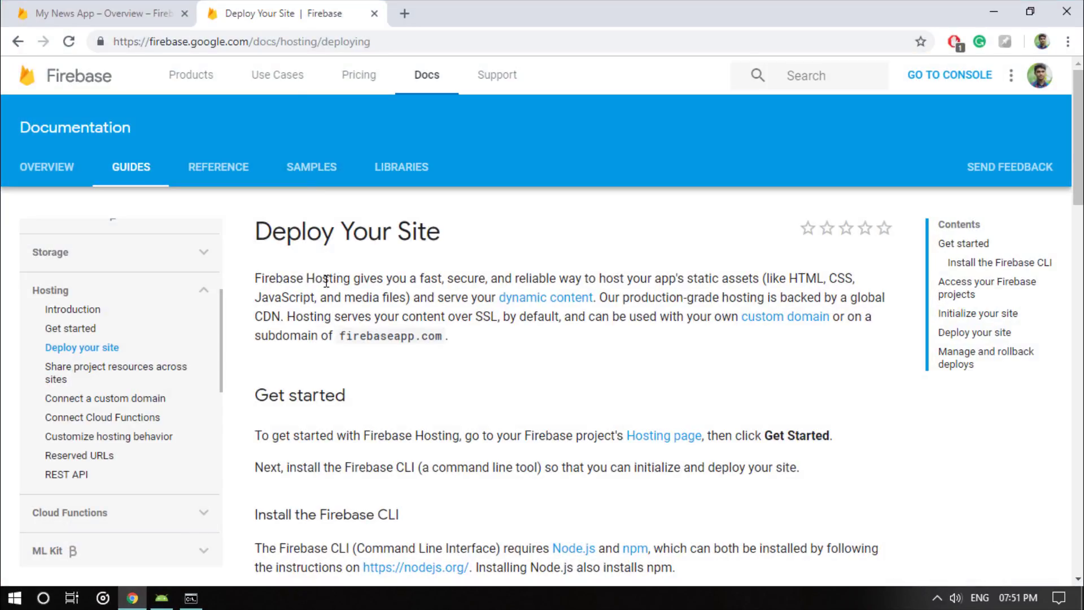
click(326, 40)
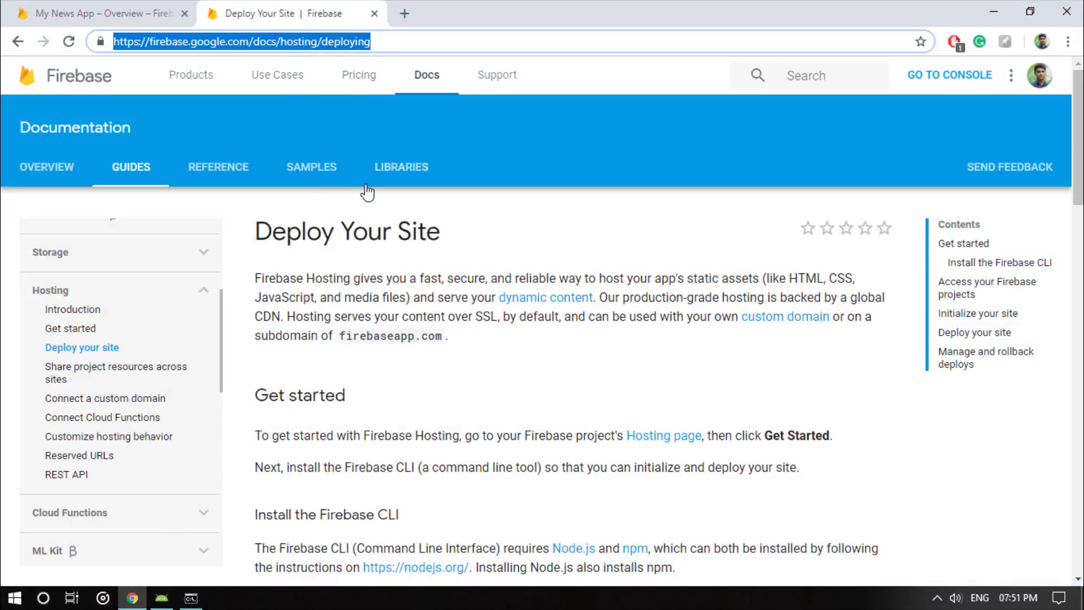
click(271, 379)
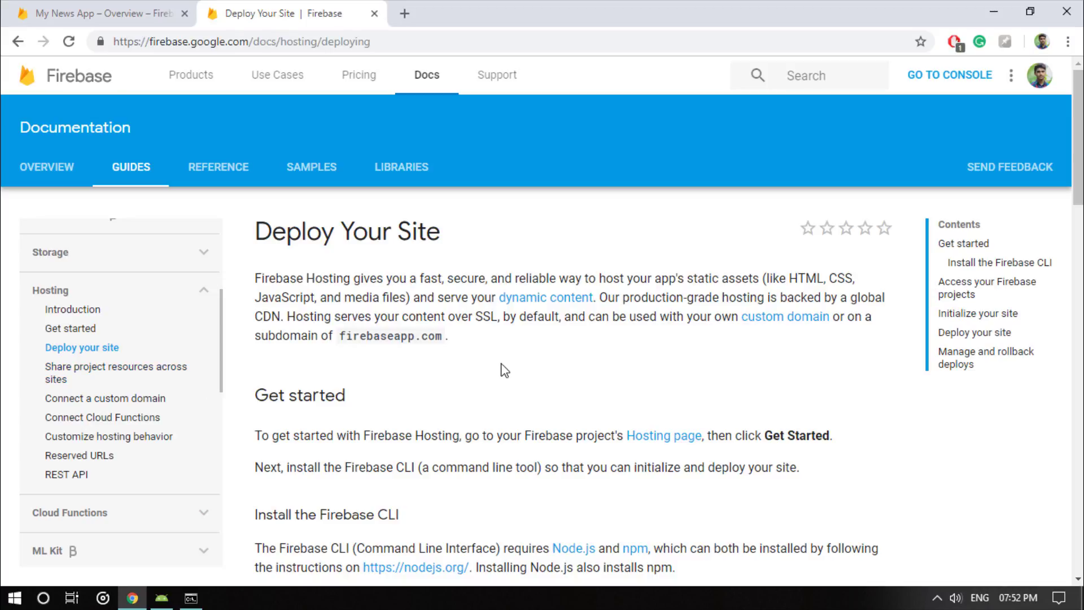
scroll(402, 377, down, 4)
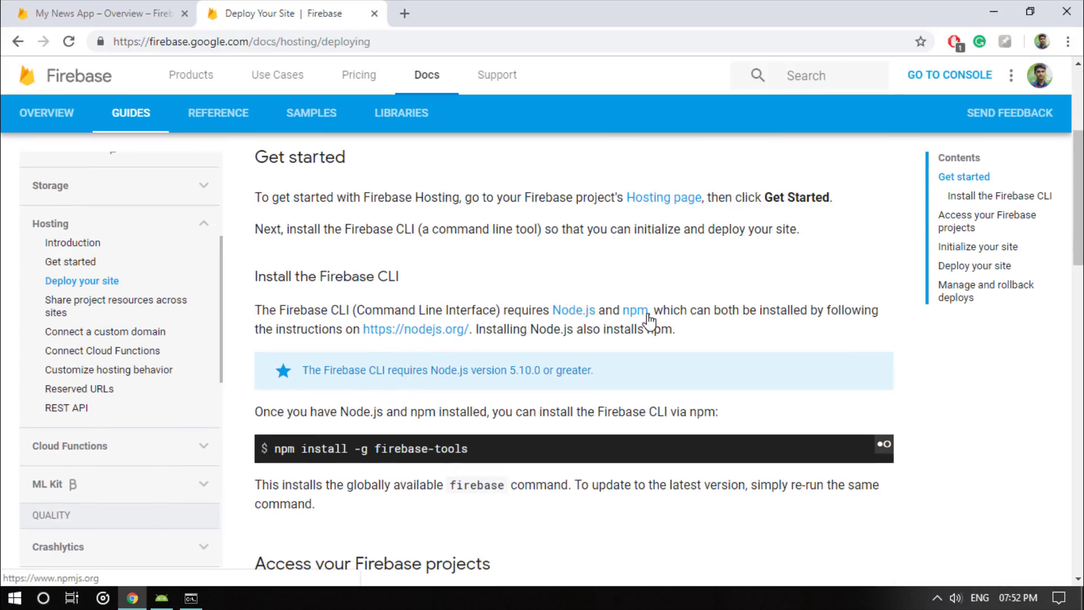
scroll(404, 387, down, 3)
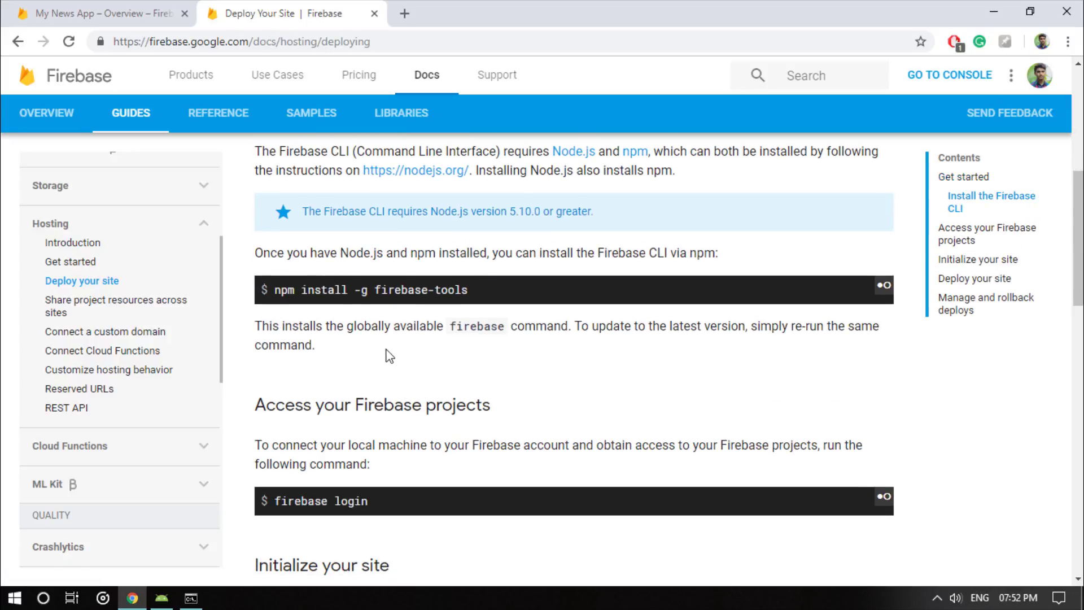
scroll(468, 394, up, 3)
drag(344, 277, 399, 278)
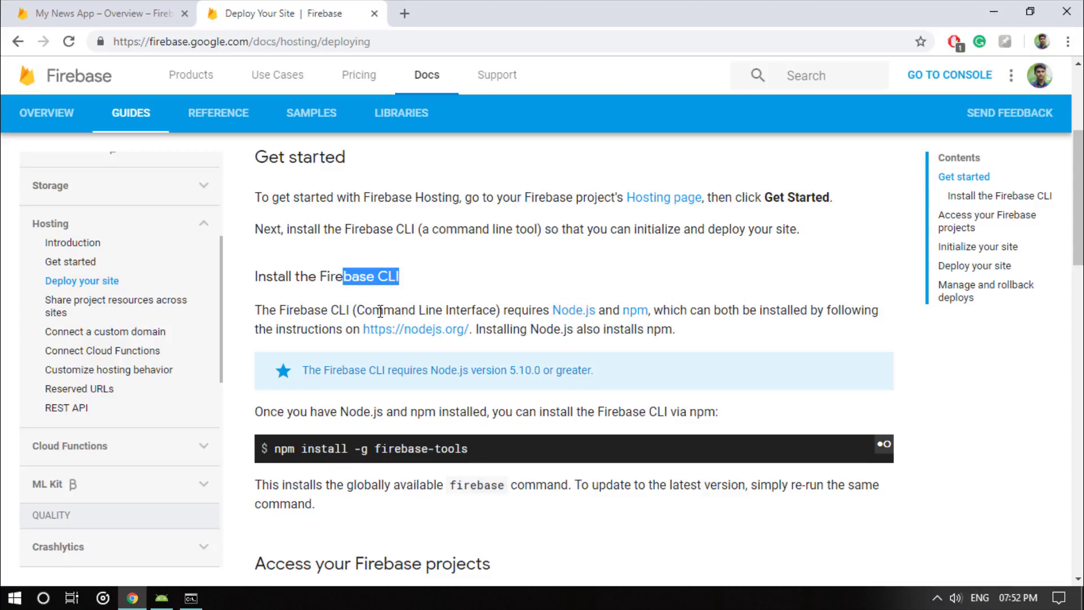
Find and highlight the npm install -g firebase-tools command in the guide's Install the Firebase CLI section.
scroll(439, 359, down, 4)
scroll(435, 351, up, 3)
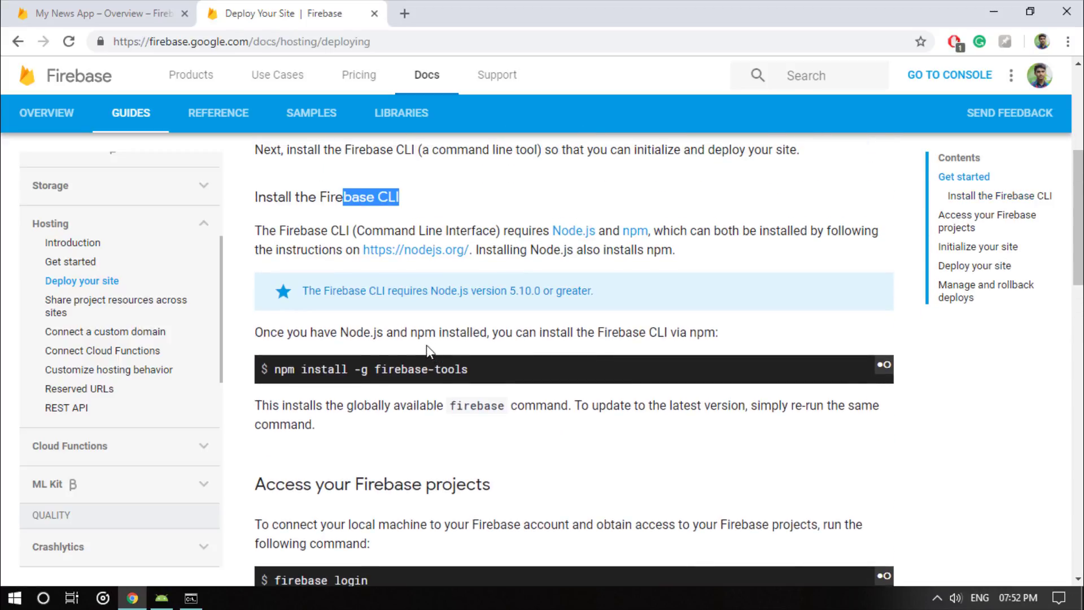
drag(273, 377, 487, 377)
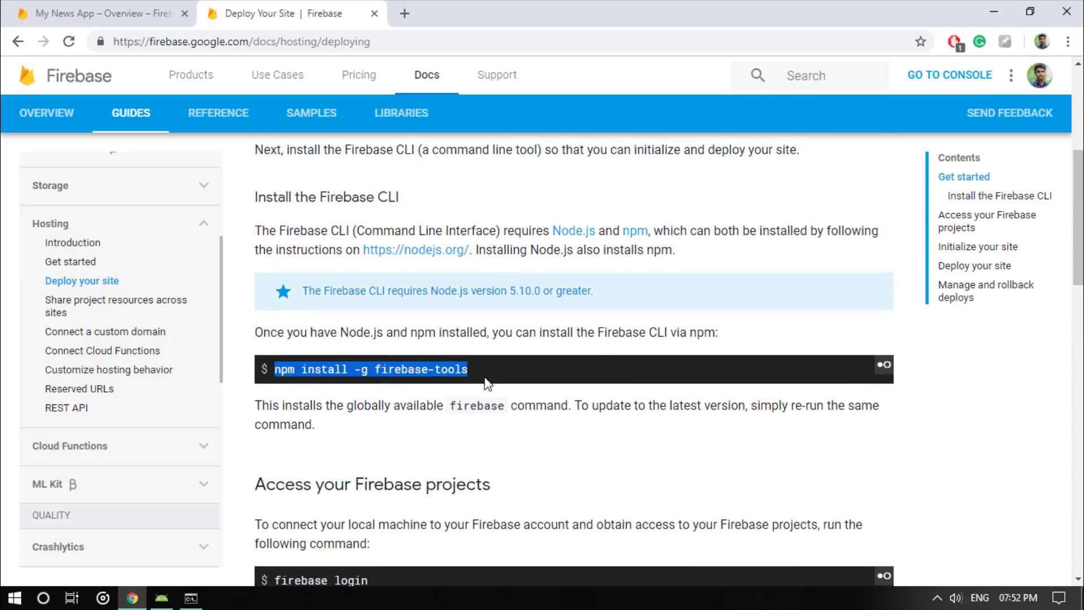
Switch to Command Prompt and run npm install -g firebase-tools from the NewsDroidPush directory.
click(190, 598)
drag(443, 198, 488, 334)
scroll(475, 384, down, 3)
text(npm io)
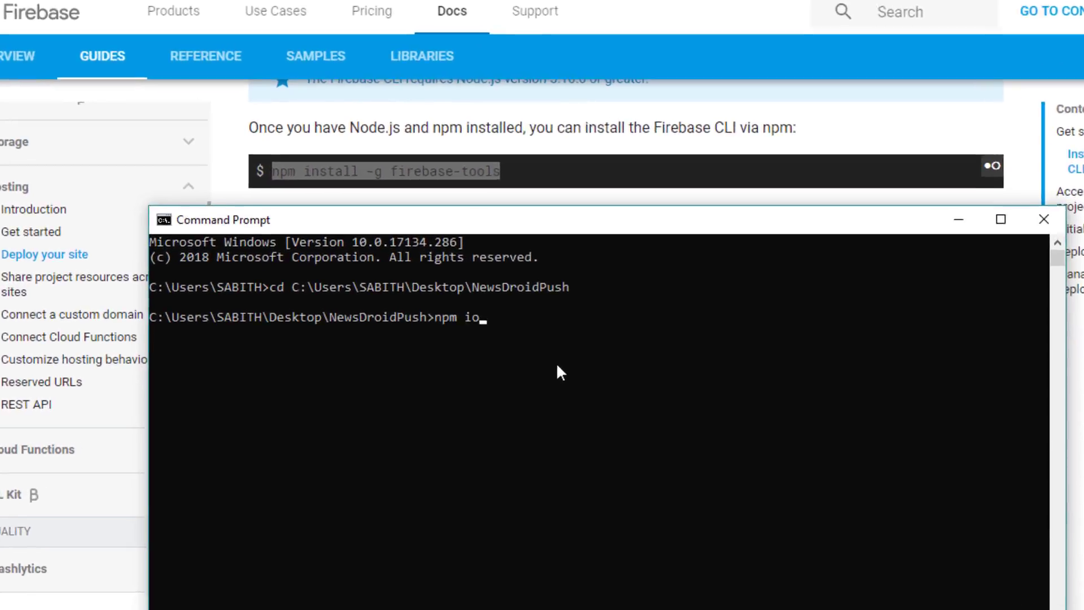
key(BackSpace)
text(nstall -)
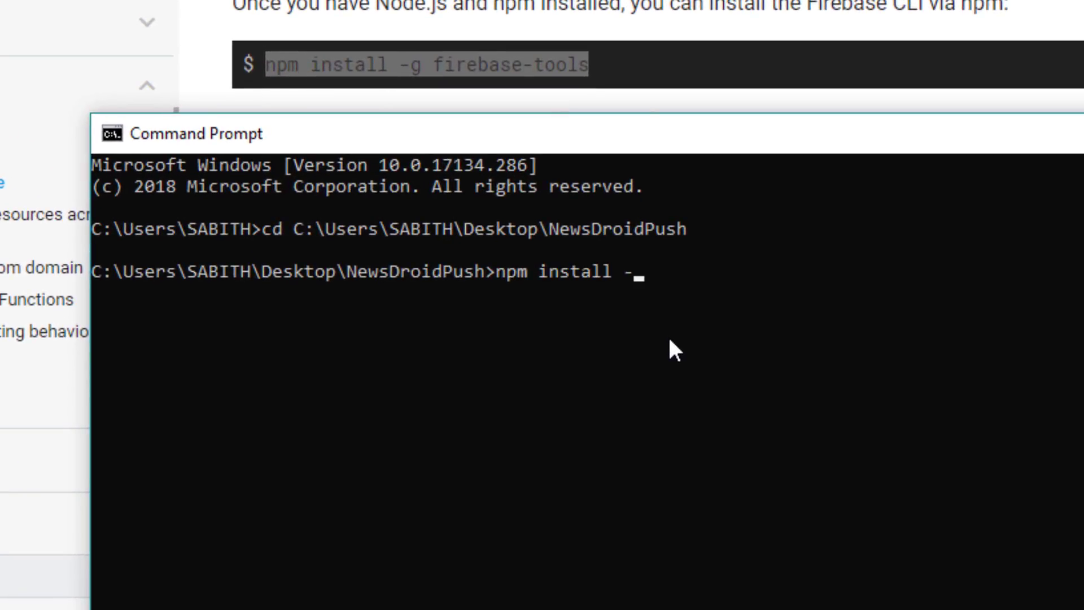
text(g firebase)
text(tol)
key(BackSpace)
text(ols)
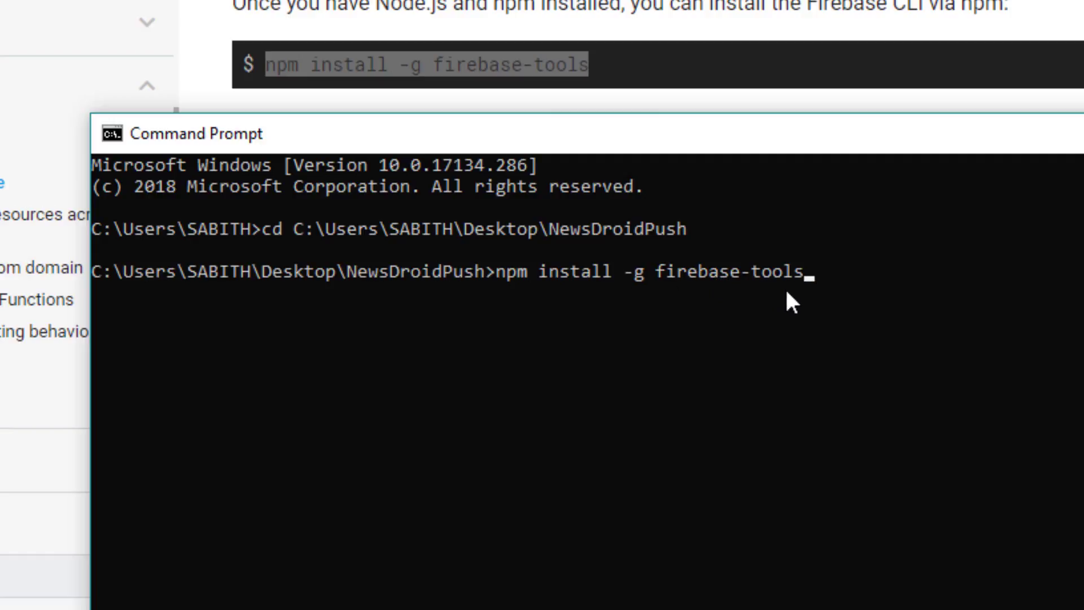
key(Return)
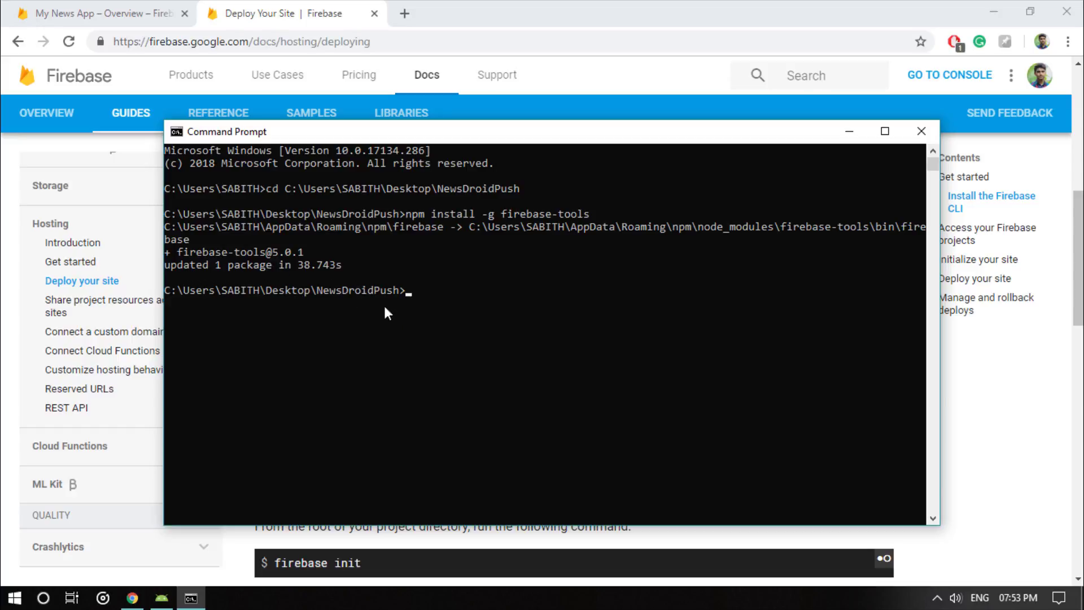
Check the guide's login command in Chrome, and run firebase logout in Command Prompt.
click(576, 6)
double_click(361, 422)
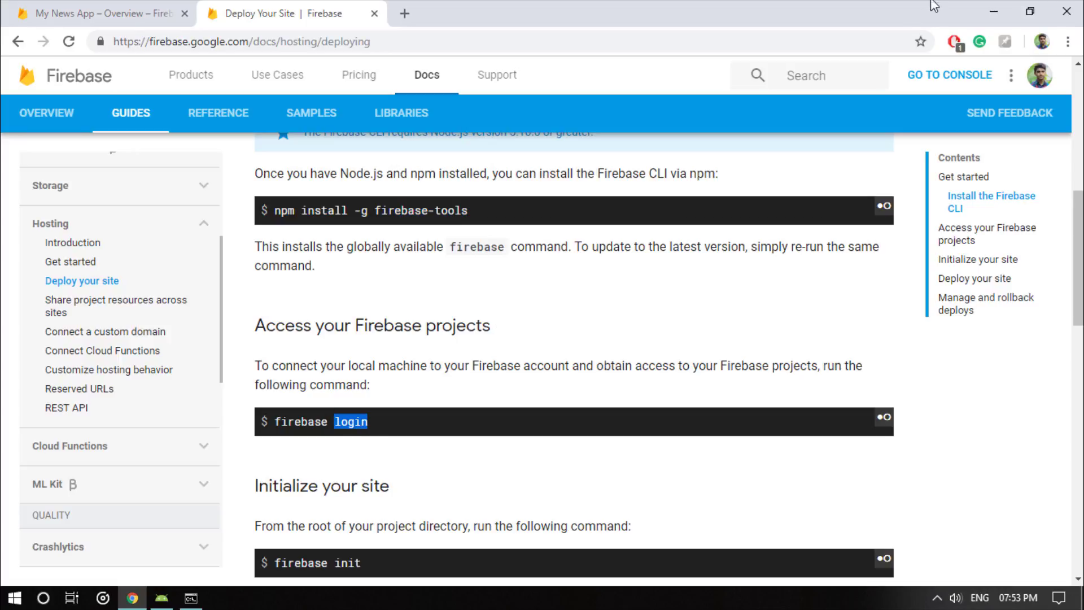
click(995, 11)
mouse_move(490, 143)
mouse_down()
mouse_move(501, 119)
mouse_move(485, 135)
mouse_up()
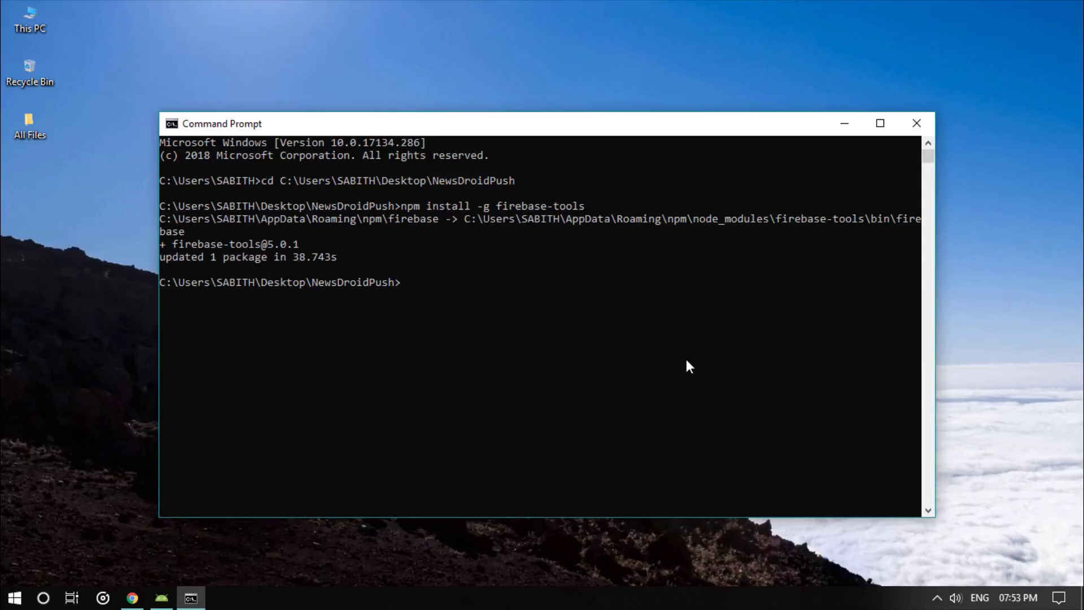
text(firebase logout)
key(Return)
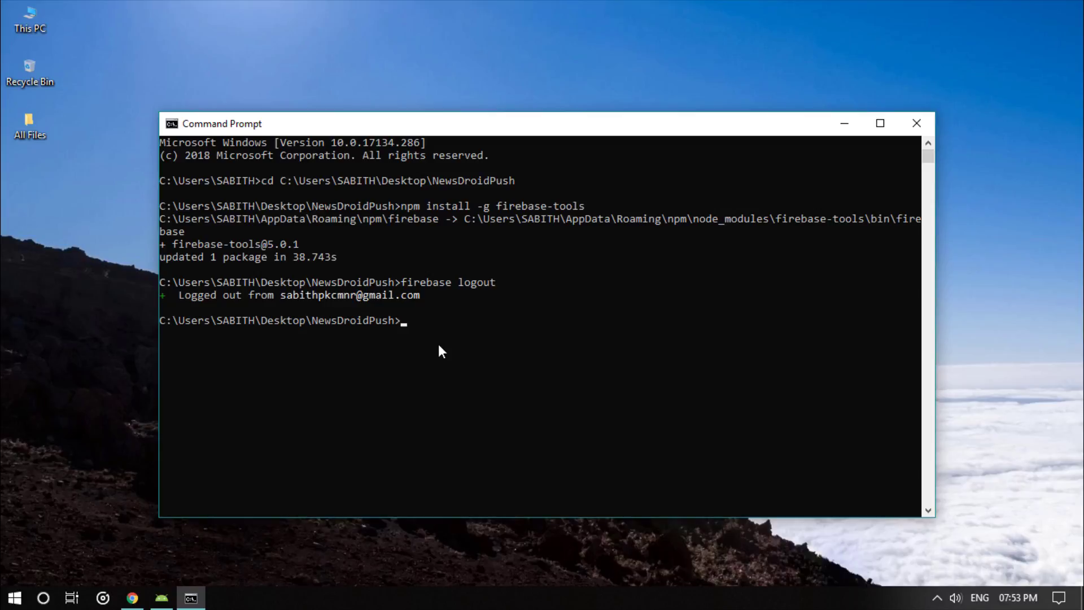
Run firebase login and answer n to the collection of anonymous CLI usage and error reporting information.
text(re)
key(BackSpace)
key(BackSpace)
key(BackSpace)
text(ir)
text(ebase login)
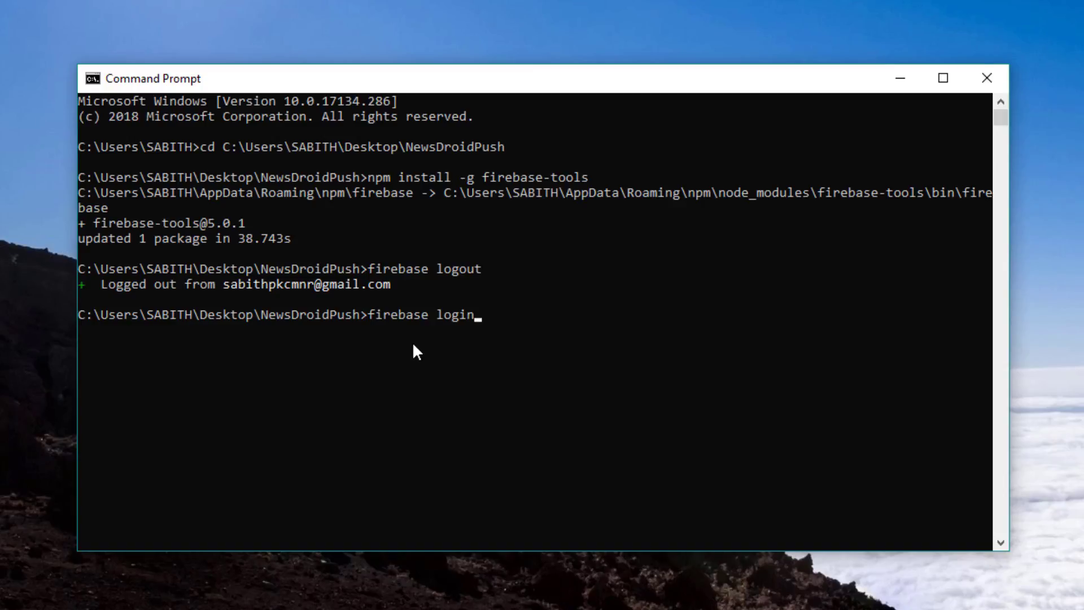
key(Return)
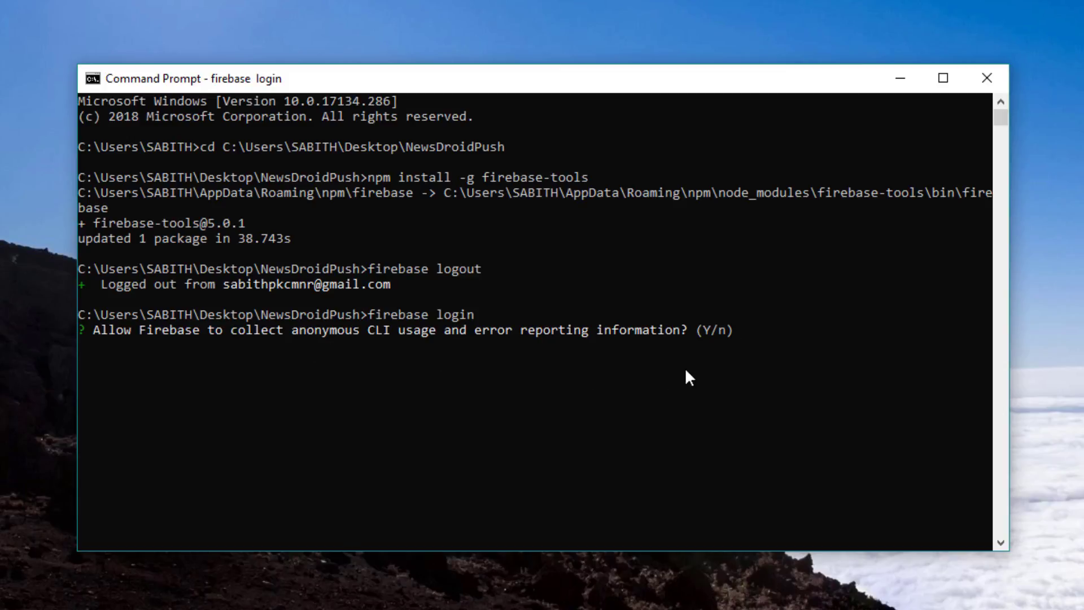
text(n)
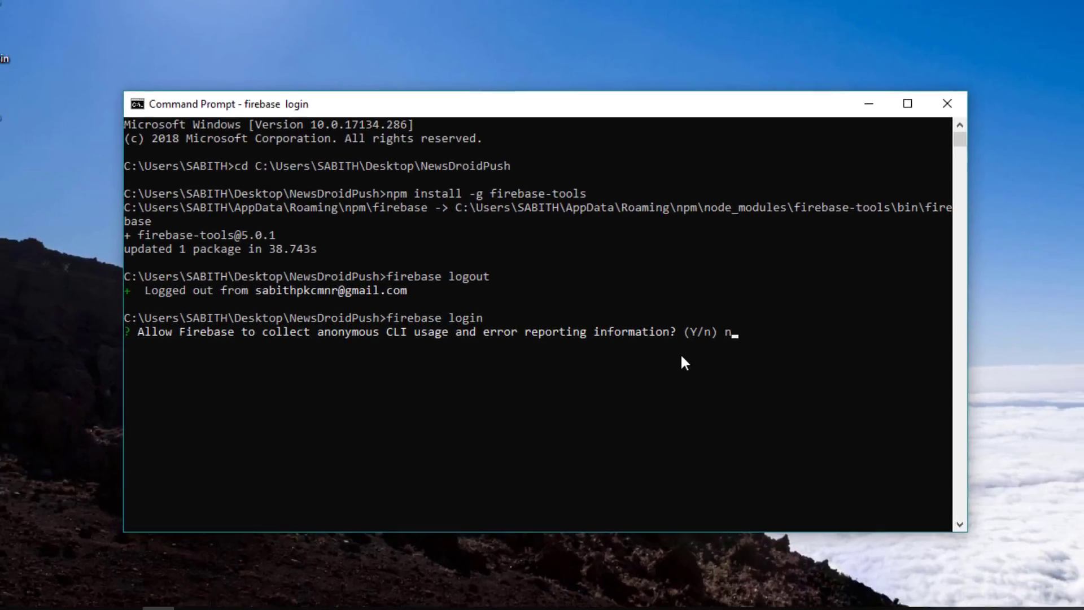
key(Return)
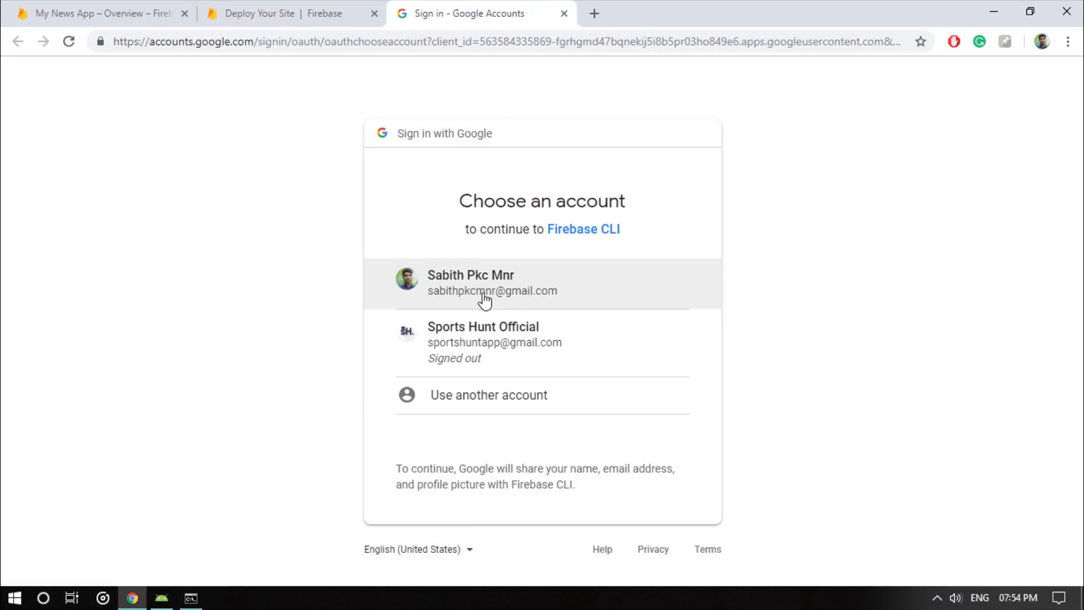
Sign in with the Google account used for the My News App project and allow Firebase CLI to access it.
click(490, 300)
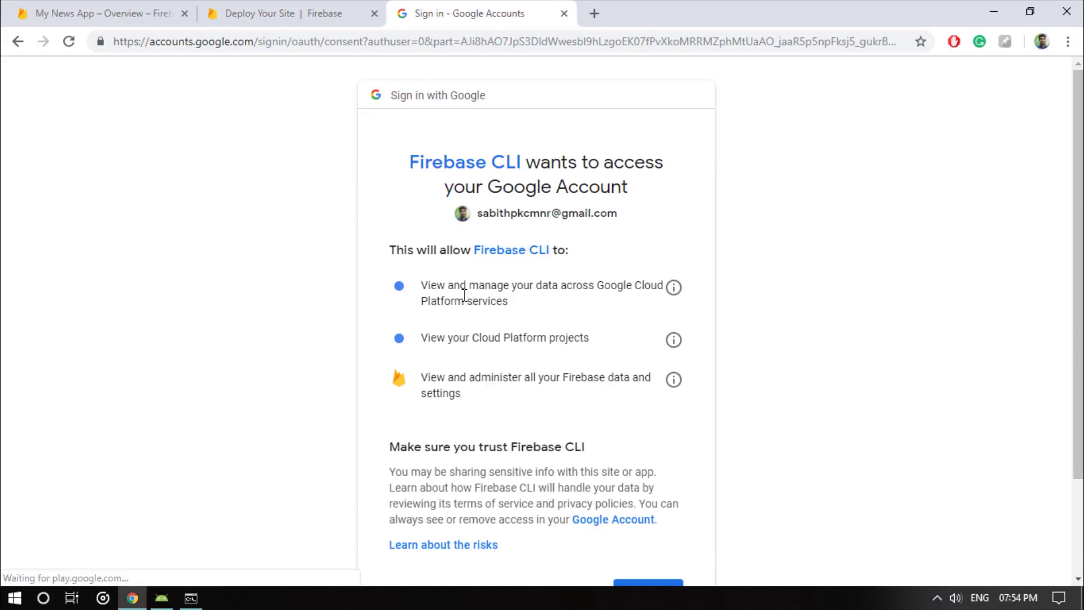
click(124, 11)
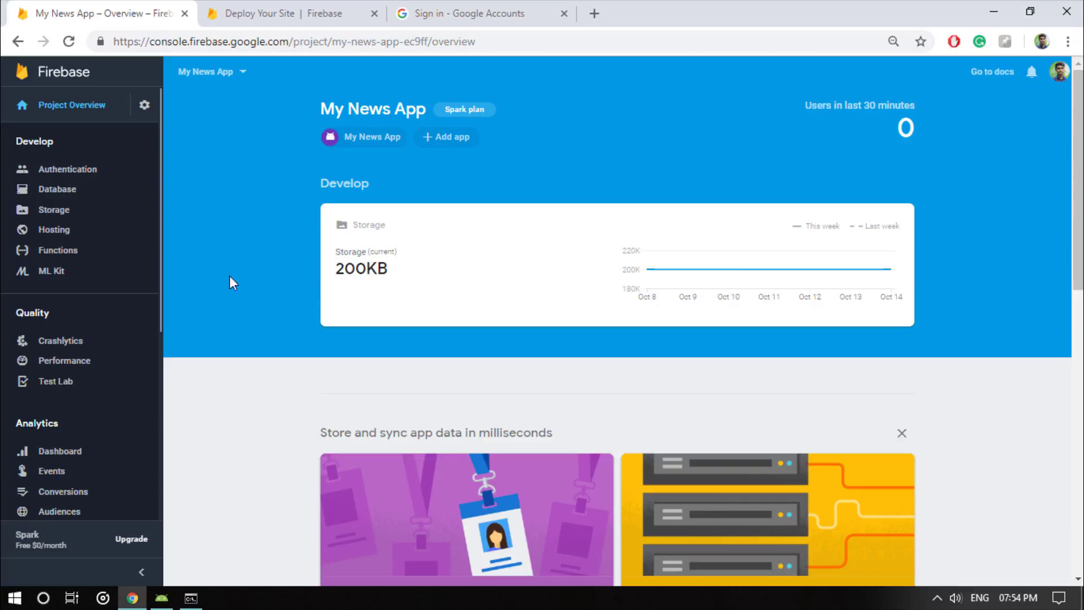
click(416, 8)
scroll(530, 311, down, 3)
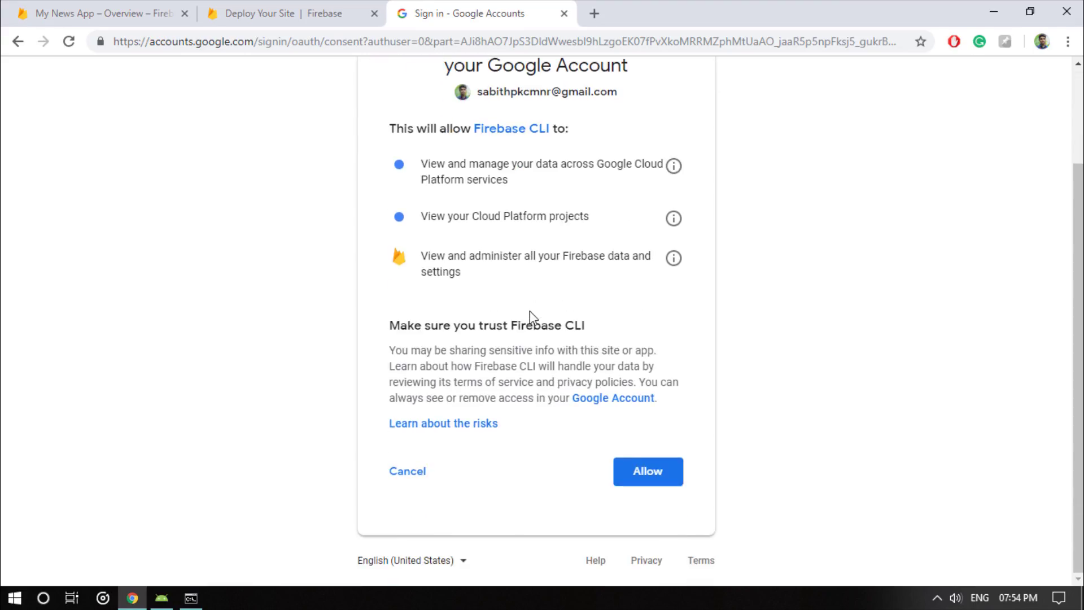
click(628, 476)
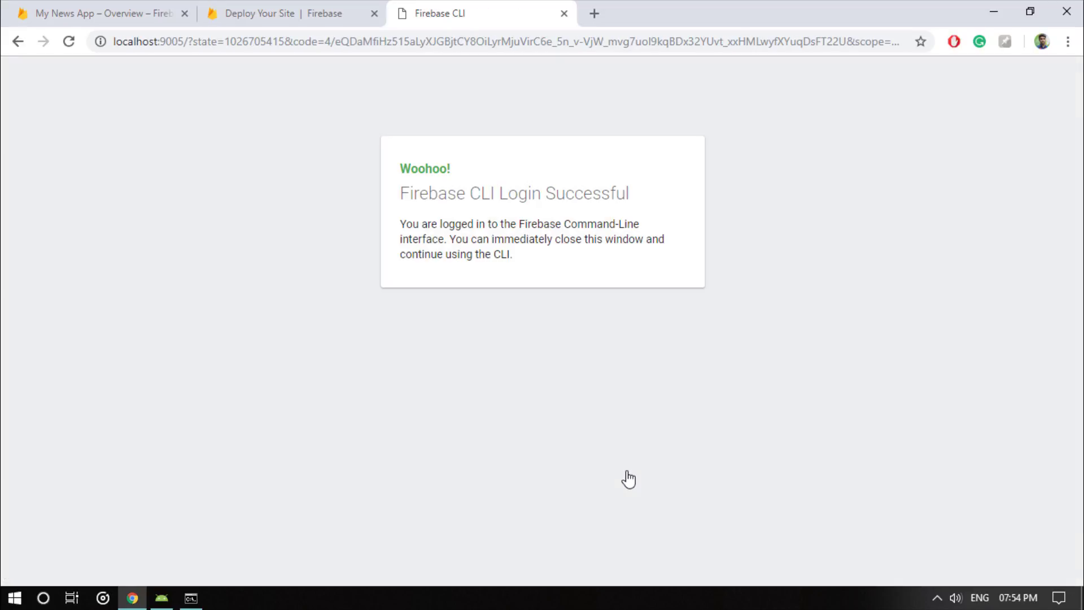
Return to Command Prompt, run firebase init in the NewsDroidPush directory and answer y to proceed.
key(ctrl+shift+Tab)
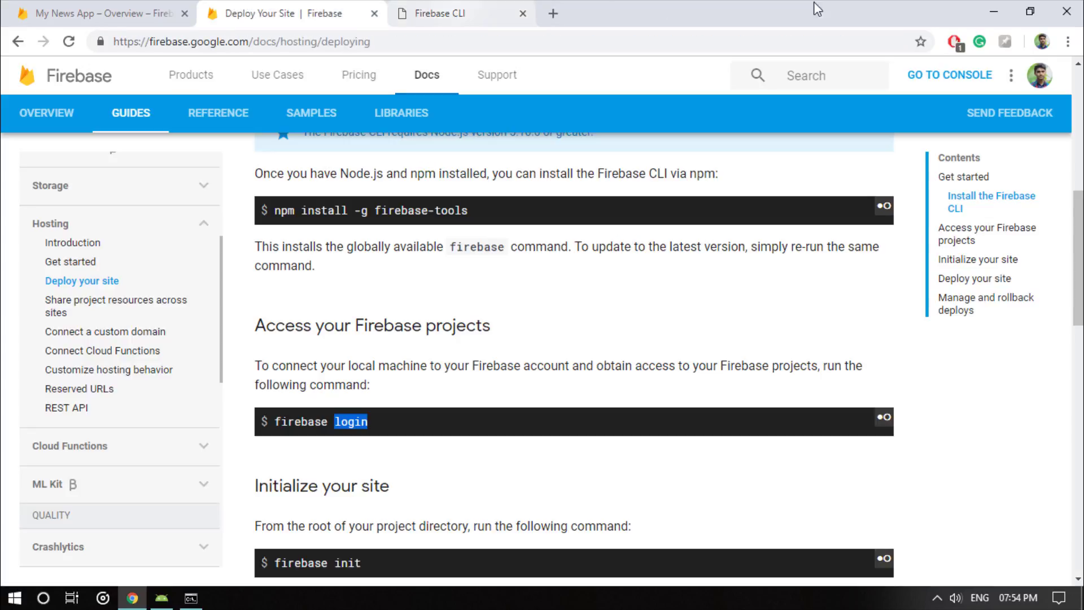
click(994, 11)
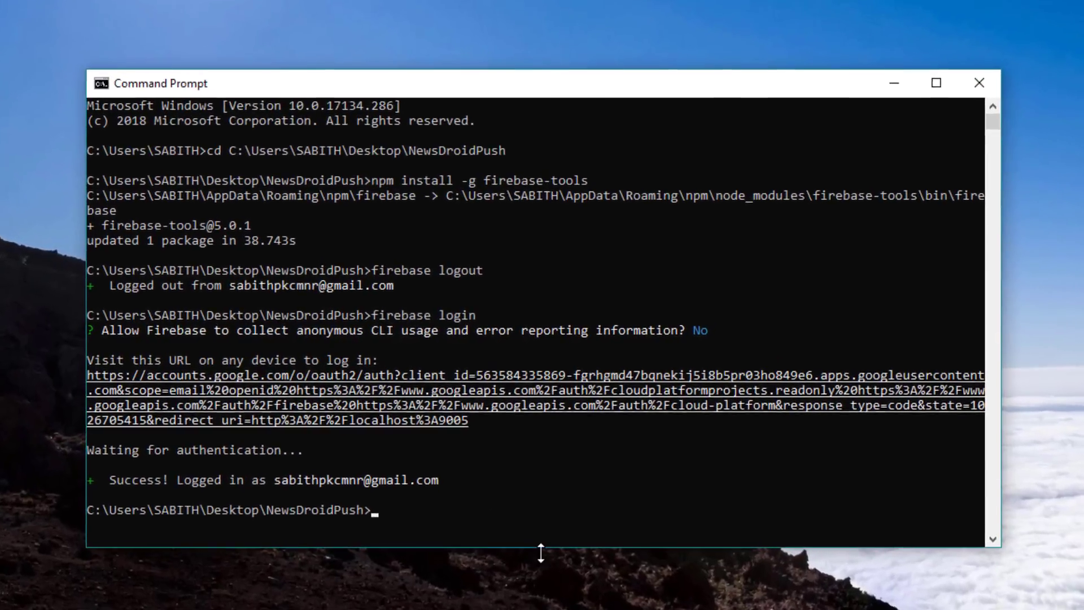
text(firebase in)
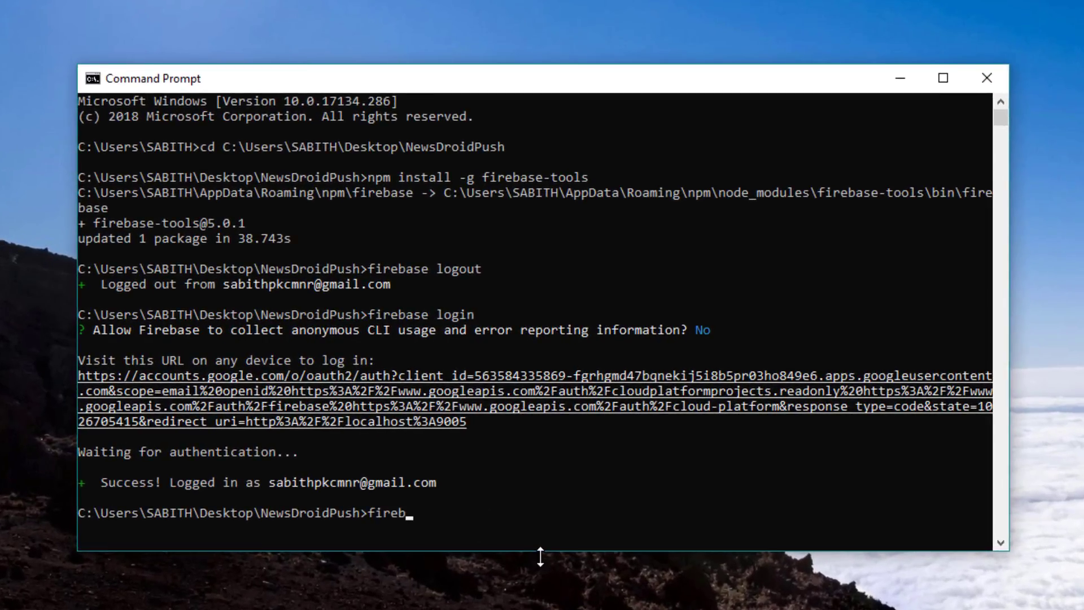
text(it)
key(Return)
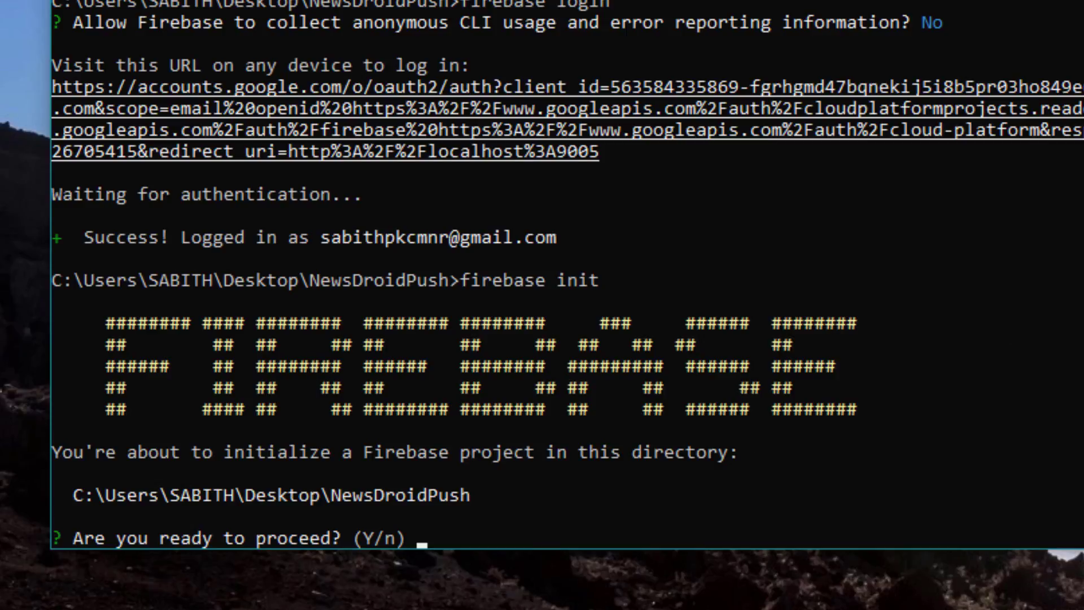
text(y)
key(Return)
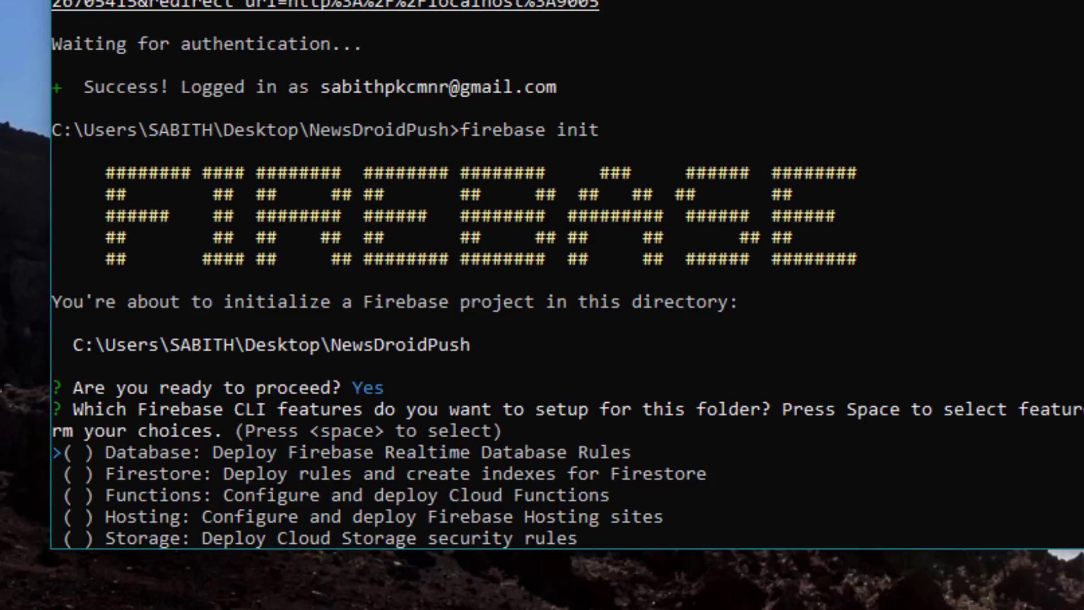
Choose only Functions: Configure and deploy Cloud Functions as the CLI feature to set up for the folder.
key(Down)
key(Down)
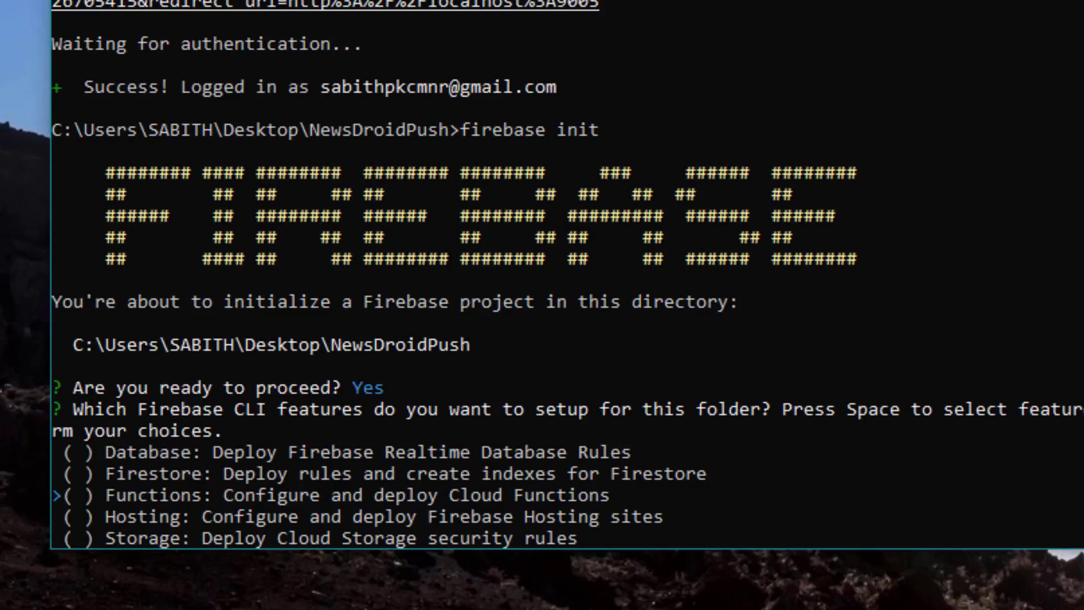
key(space)
key(Return)
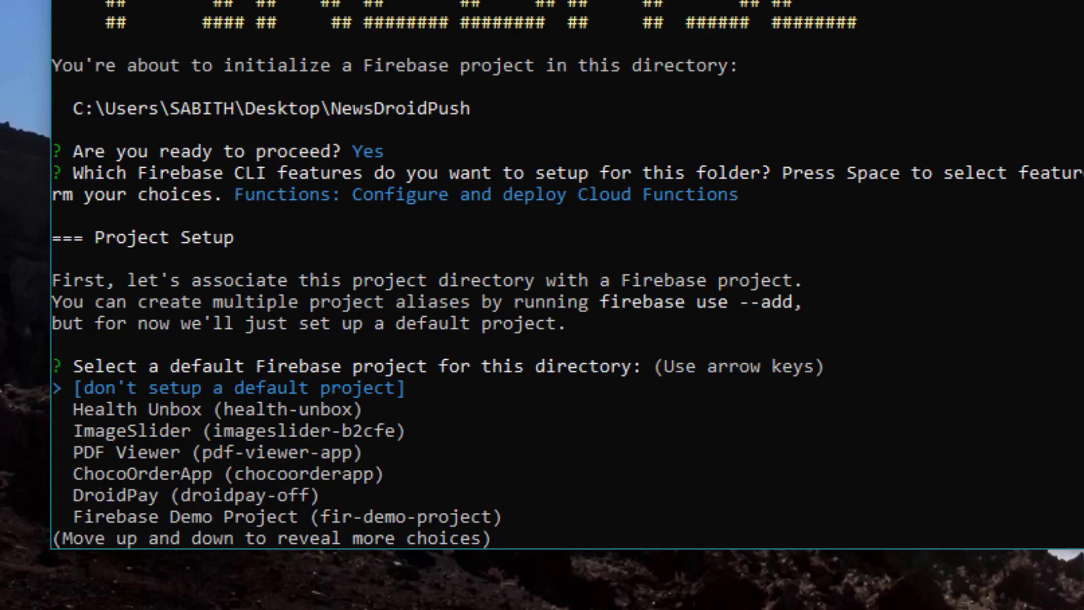
Move the default project selection to My News App (my-news-app-ec9ff).
key(Up)
key(Up)
key(Up)
key(Up)
key(Up)
key(Up)
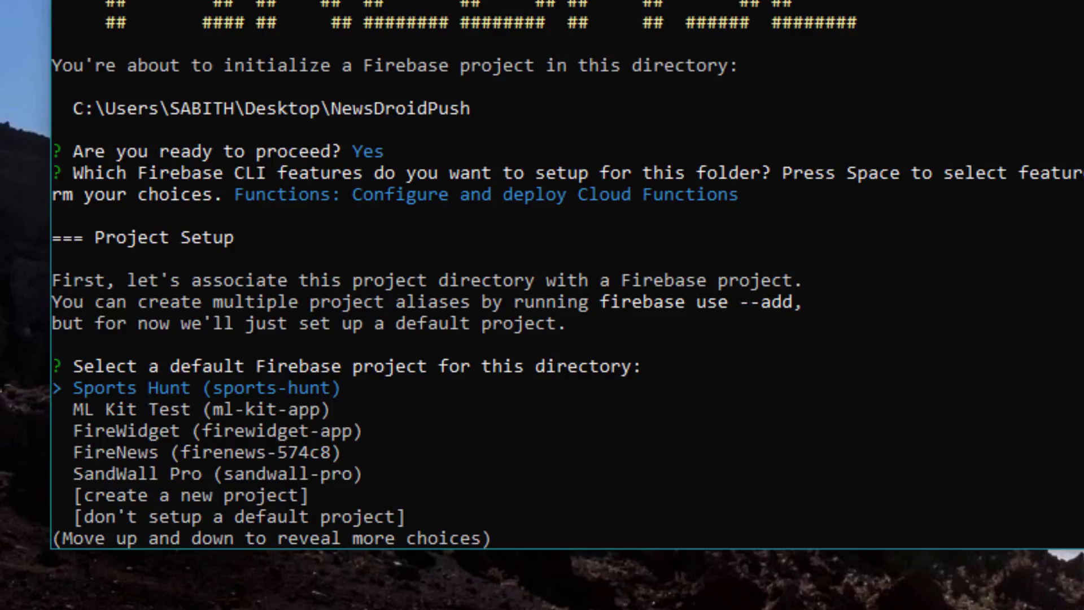
key(Up)
key(Up)
key(Up)
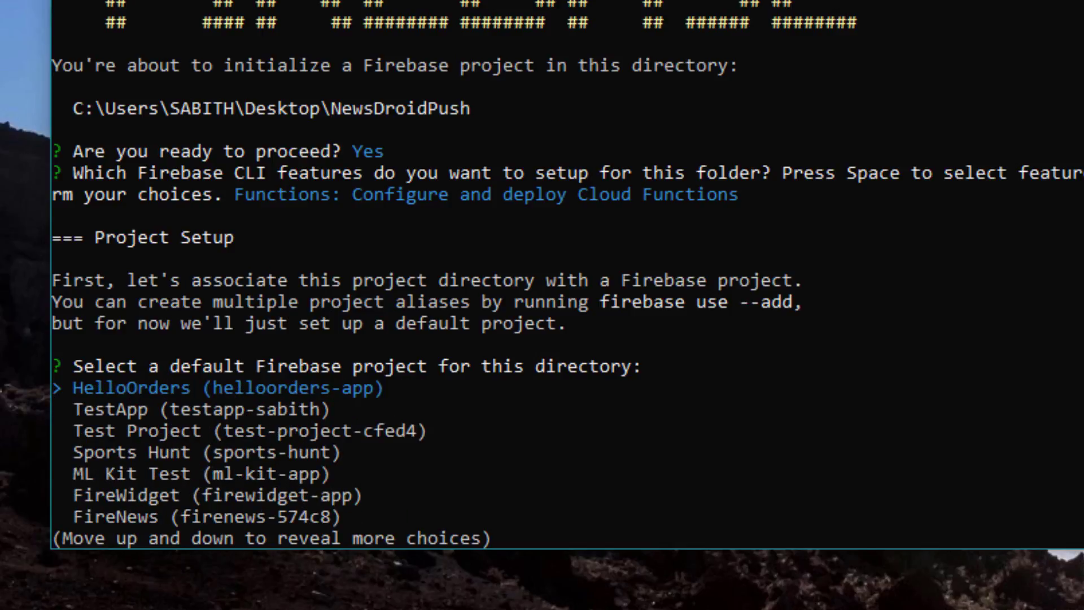
key(Up)
key(Up)
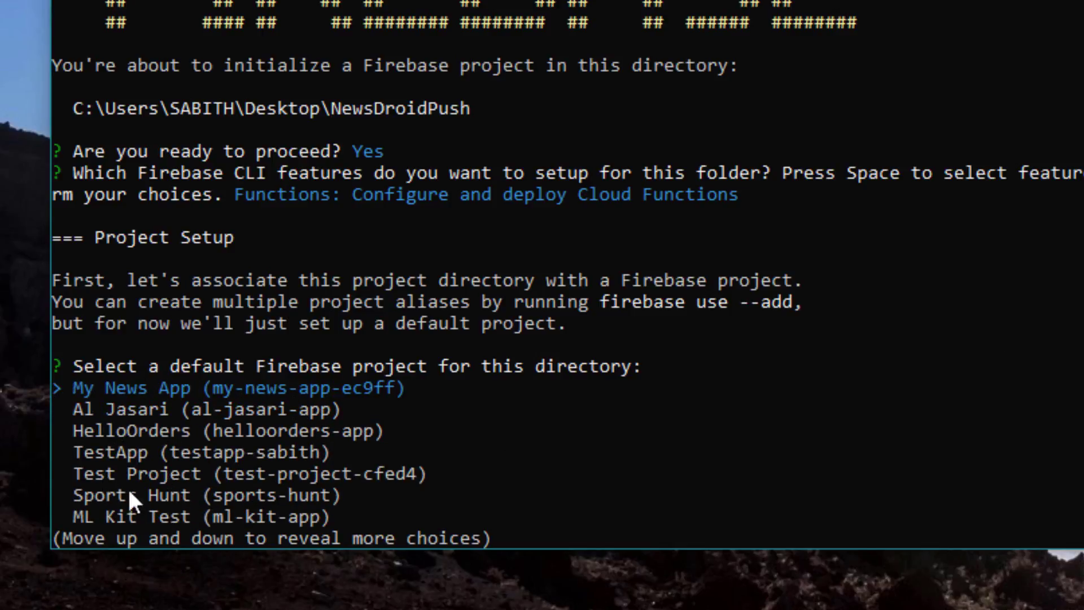
key(Up)
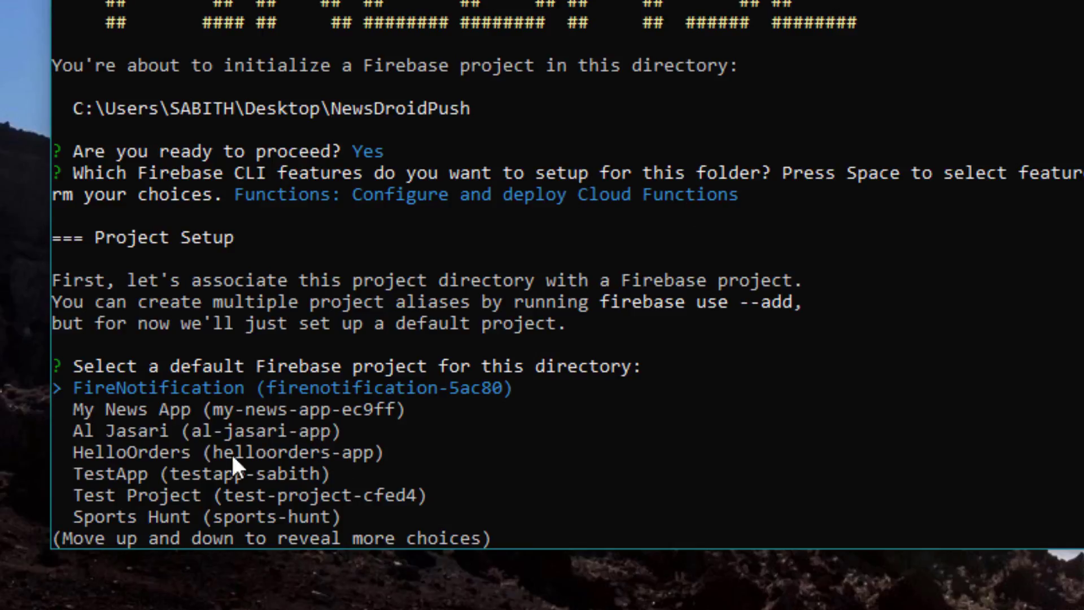
key(Down)
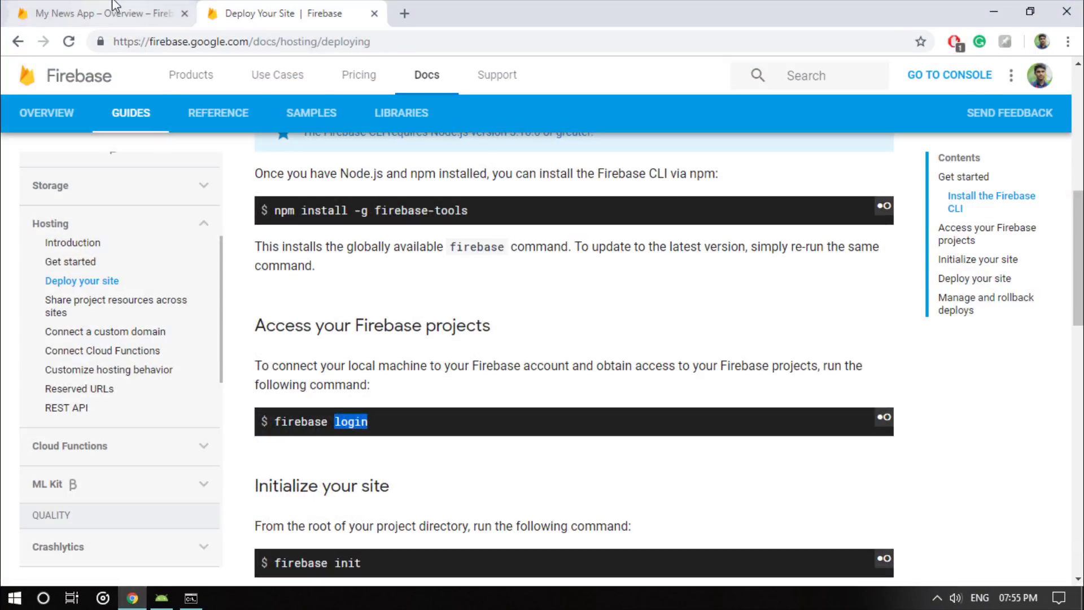
Check the project name on the Firebase console overview in Chrome, and confirm My News App as the directory's default project.
click(114, 7)
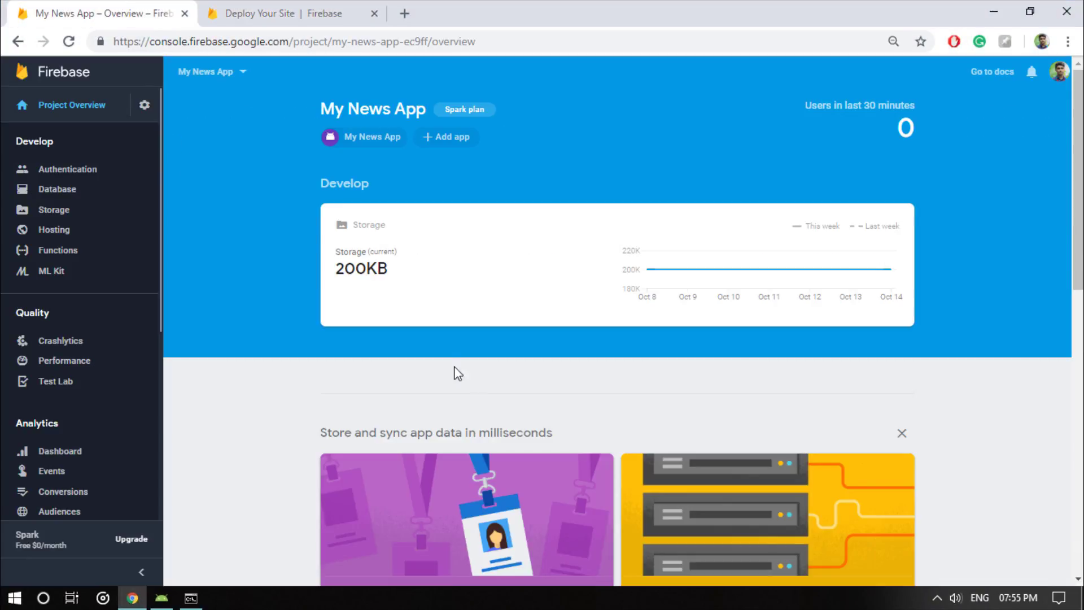
drag(320, 108, 413, 106)
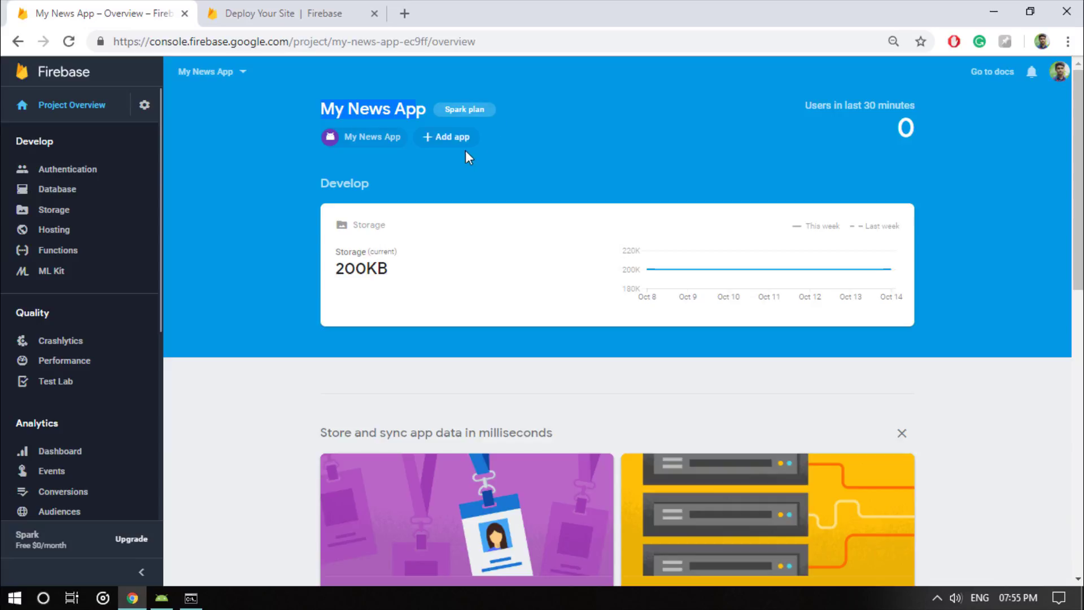
click(993, 12)
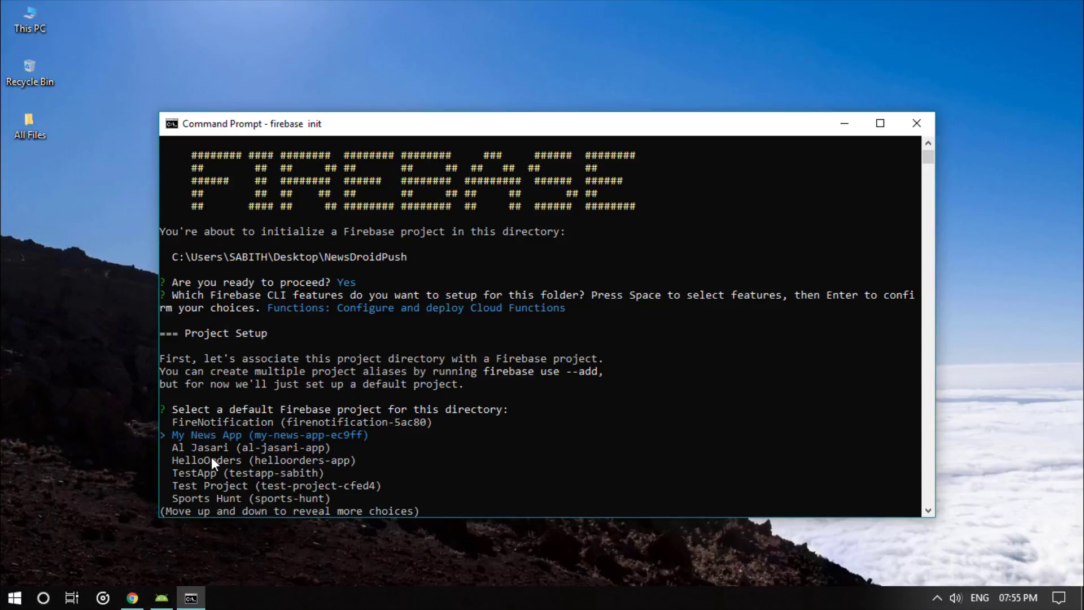
key(Return)
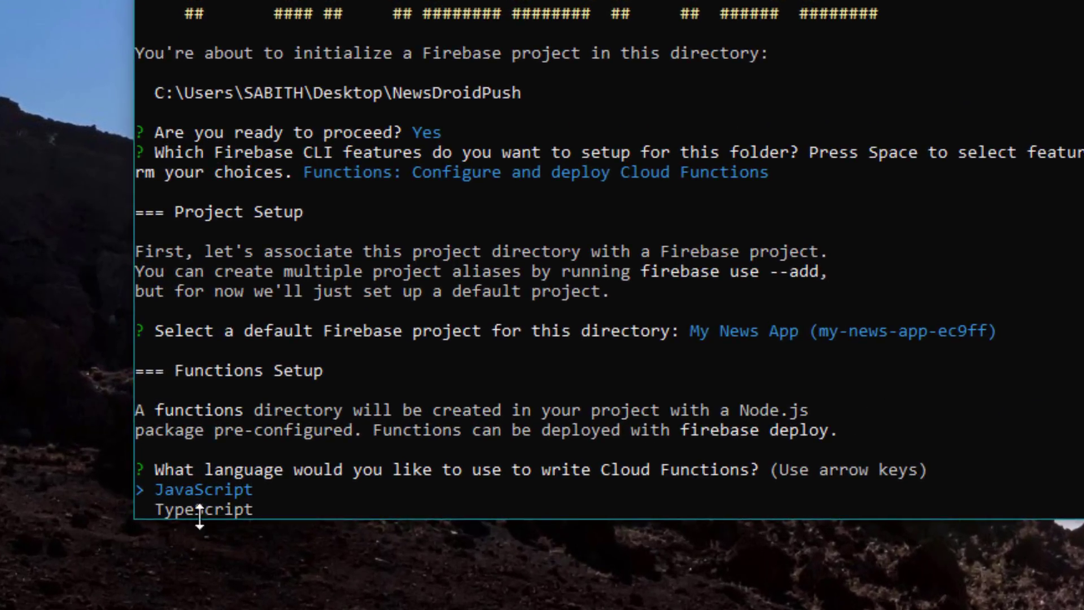
Choose JavaScript as the Cloud Functions language and answer n to using ESLint.
key(Return)
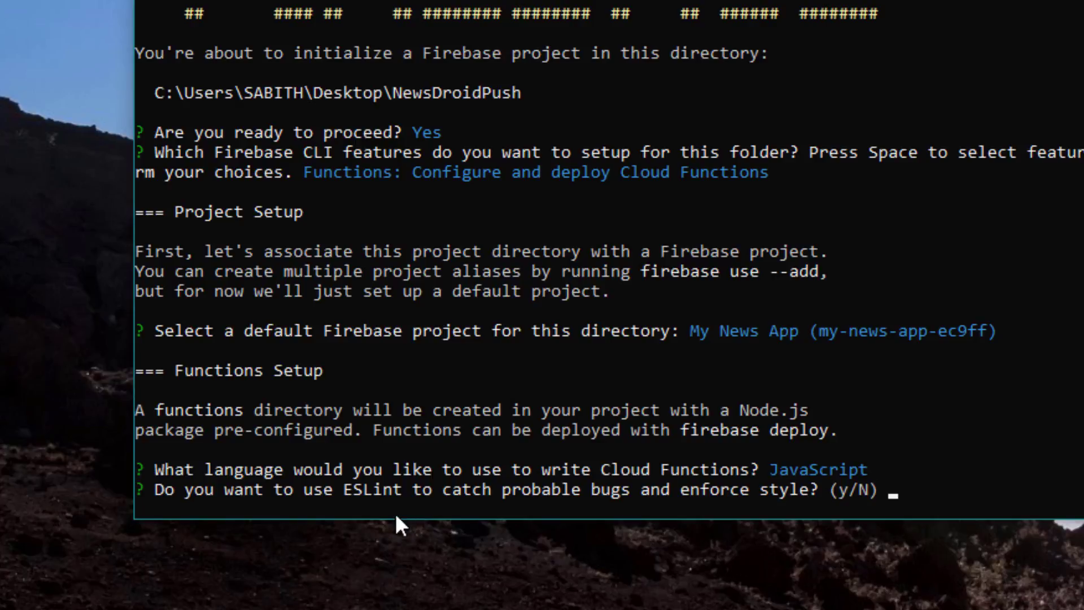
text(n)
key(Return)
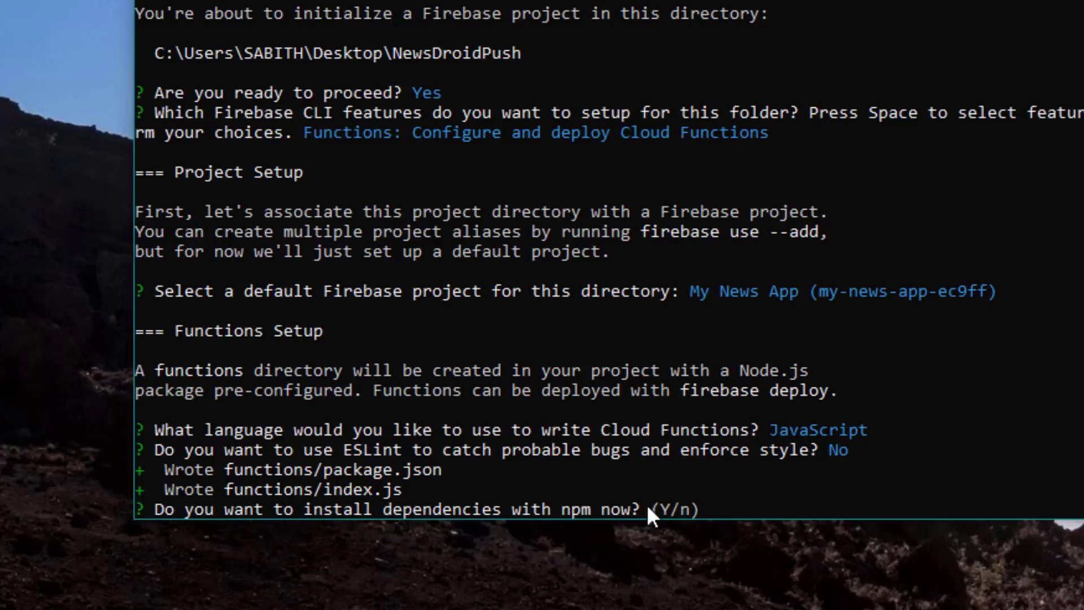
Answer y to installing the dependencies with npm, and minimize the terminal window once initialization finishes.
text(y)
key(Return)
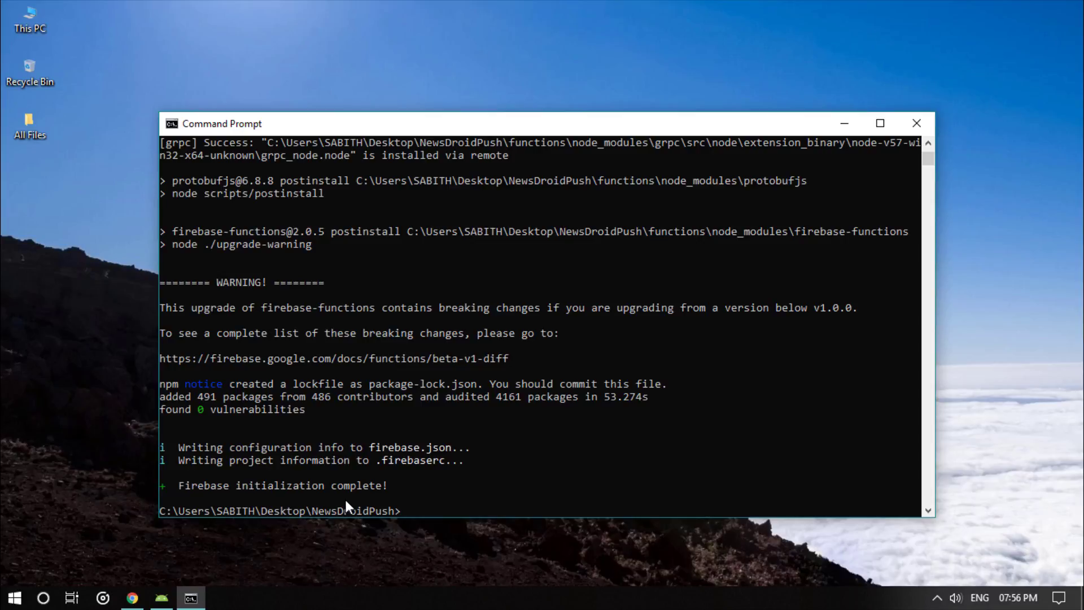
click(844, 124)
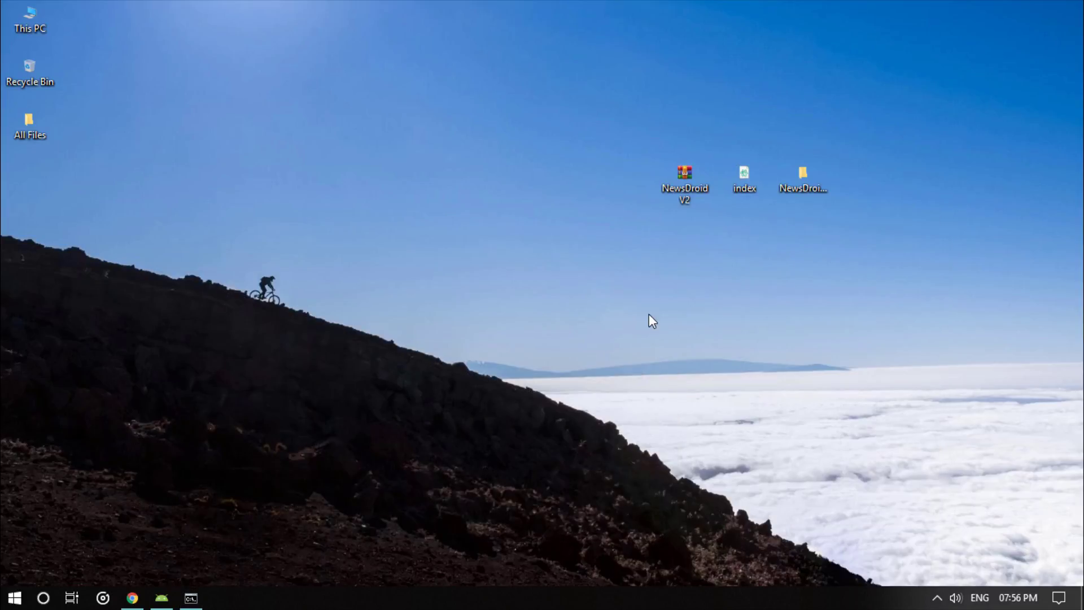
Open the NewsDroidPush folder from the desktop and go into its functions subfolder.
click(817, 191)
double_click(808, 191)
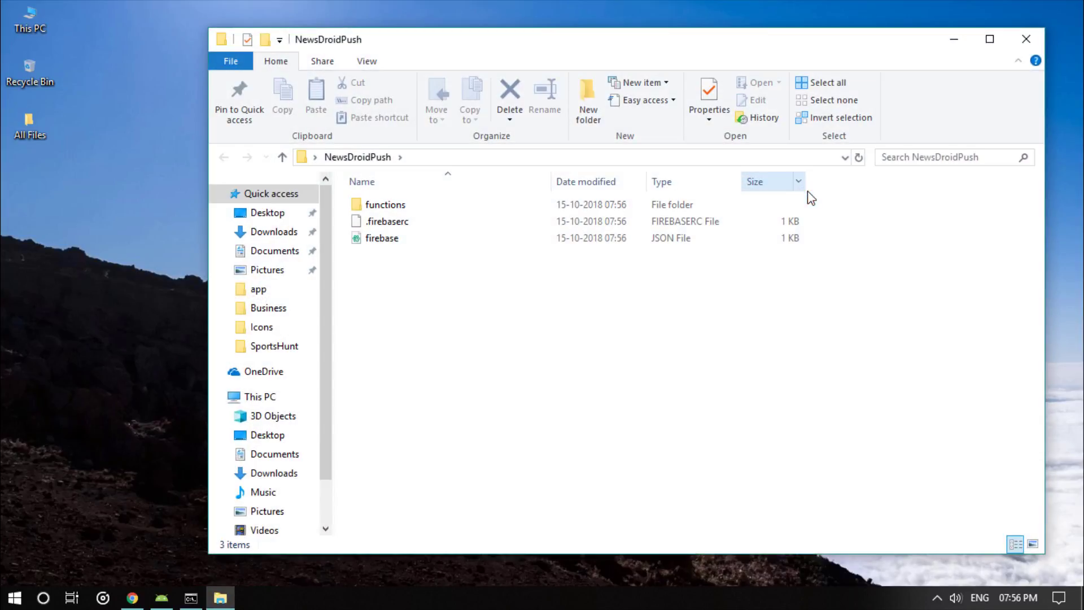
drag(415, 280, 392, 192)
click(419, 279)
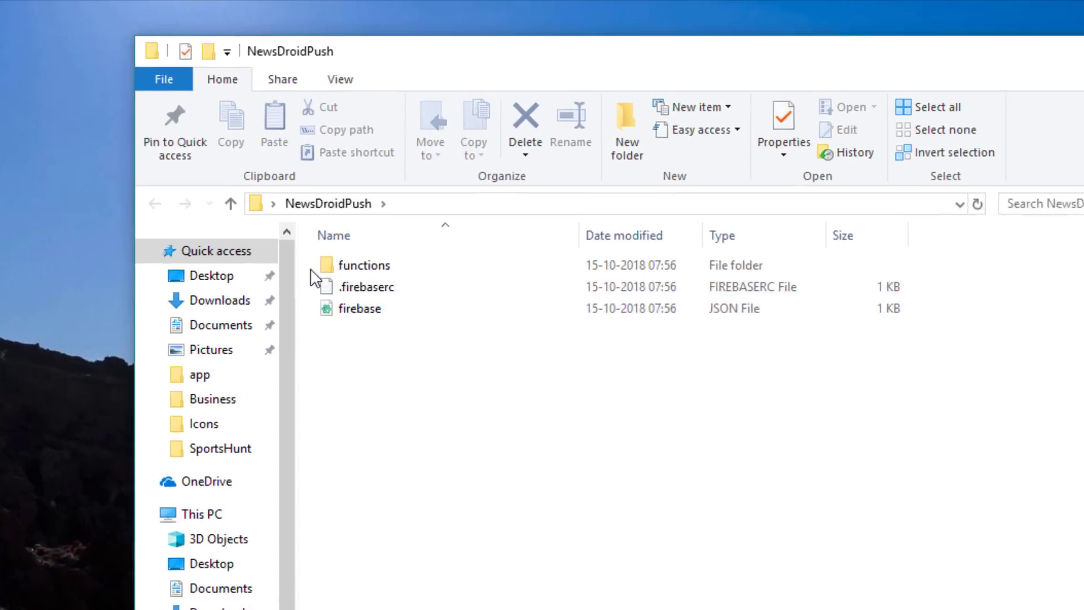
double_click(336, 294)
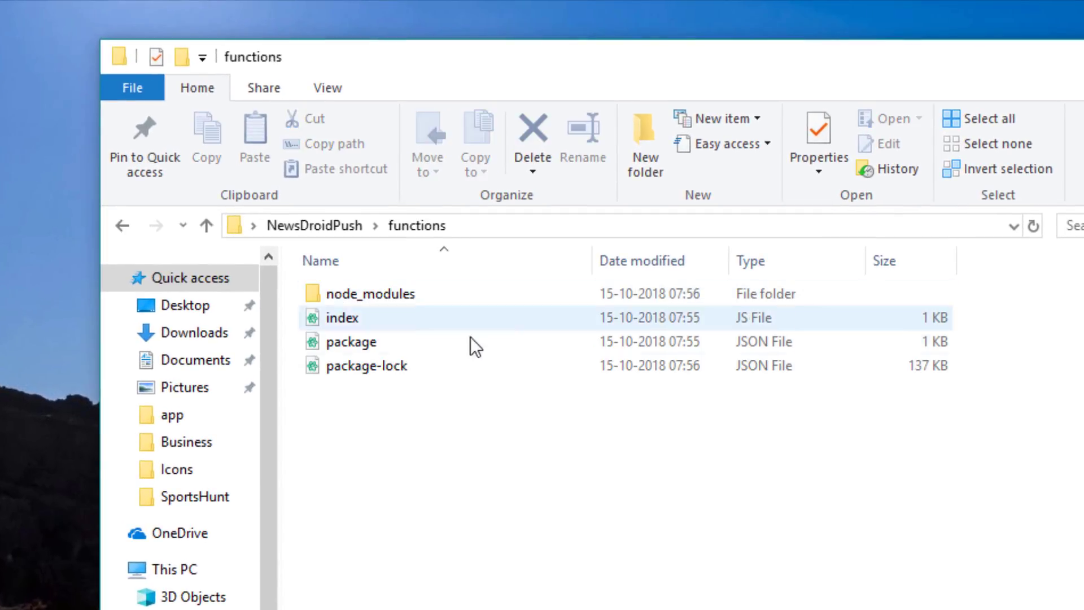
Copy the desktop index file into the functions folder, replacing the existing index.js, and close the folder window.
click(354, 317)
drag(587, 46, 710, 338)
click(868, 266)
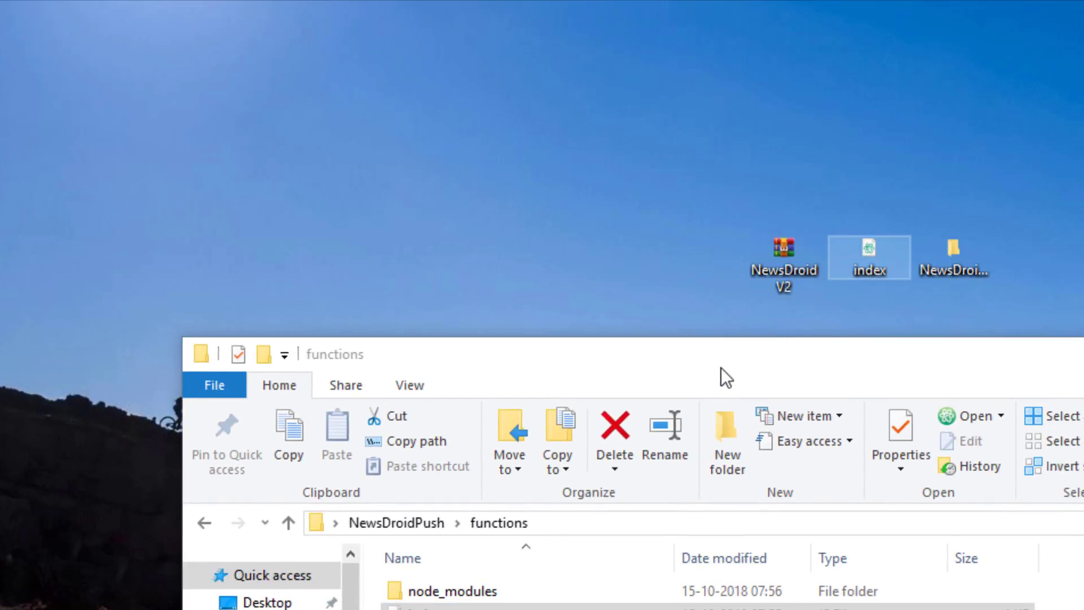
drag(758, 364, 664, 334)
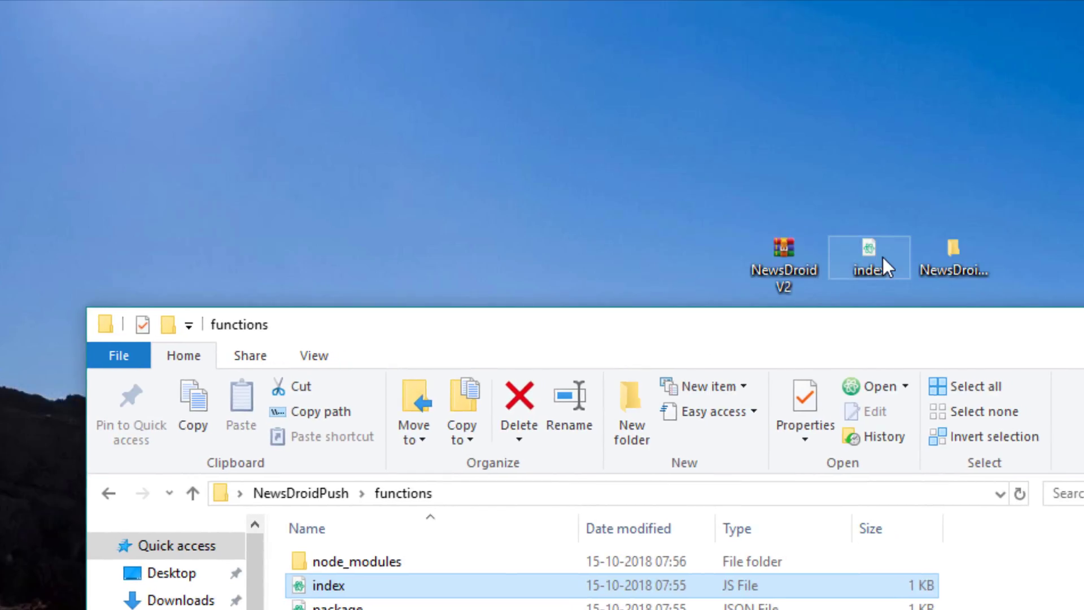
click(868, 249)
drag(804, 321, 717, 58)
key(ctrl+v)
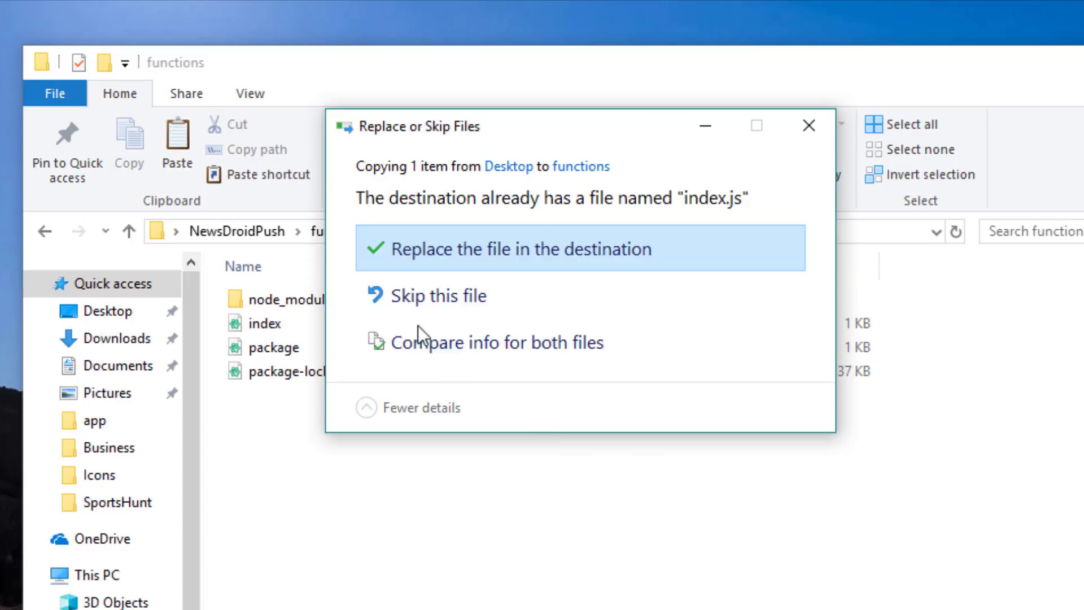
drag(547, 135, 738, 256)
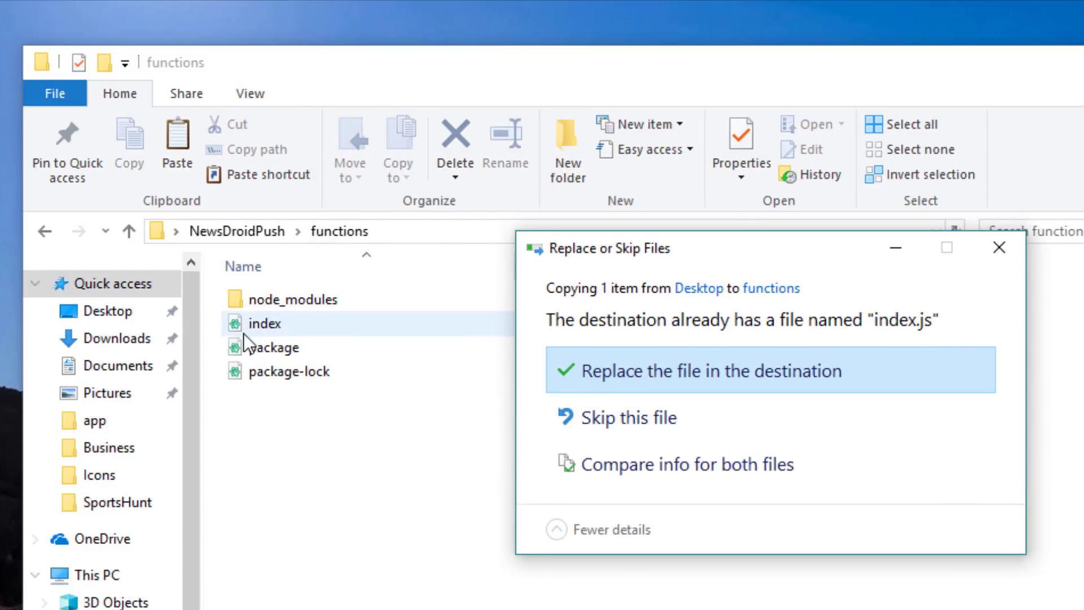
click(652, 367)
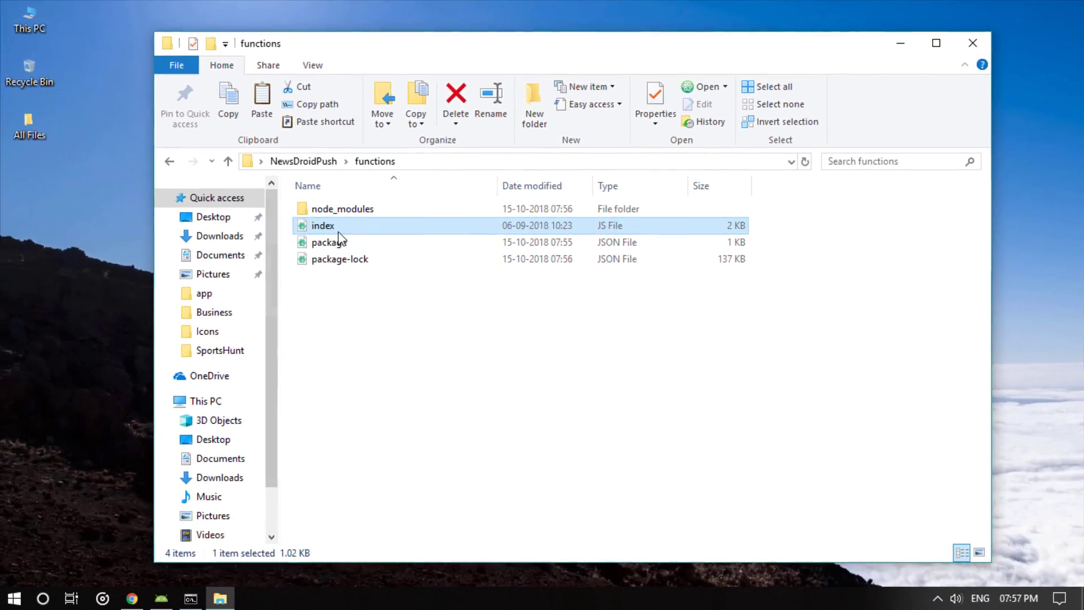
click(739, 579)
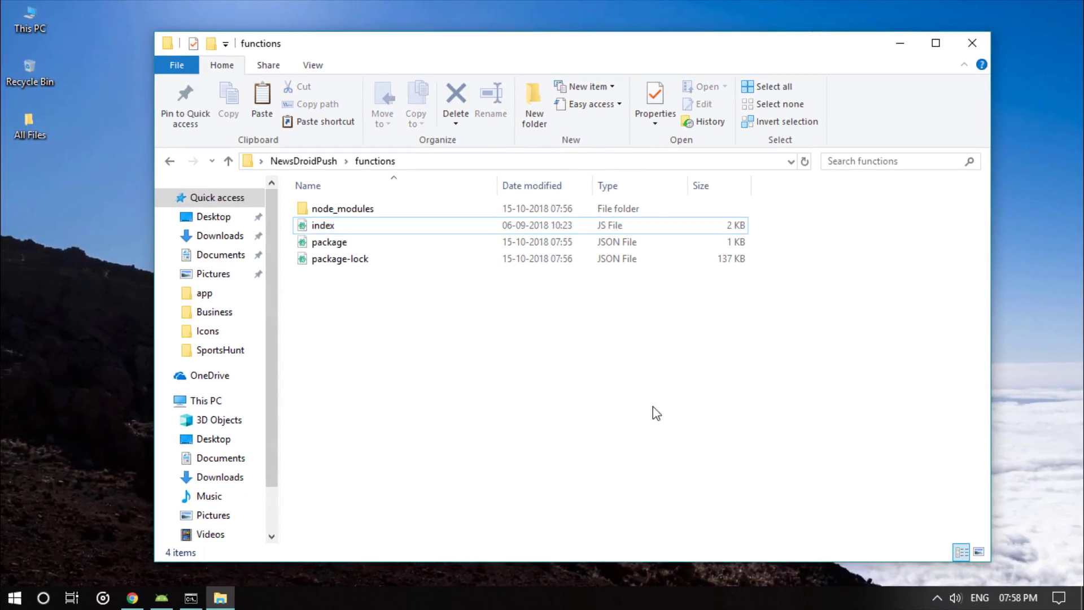
click(972, 44)
click(834, 315)
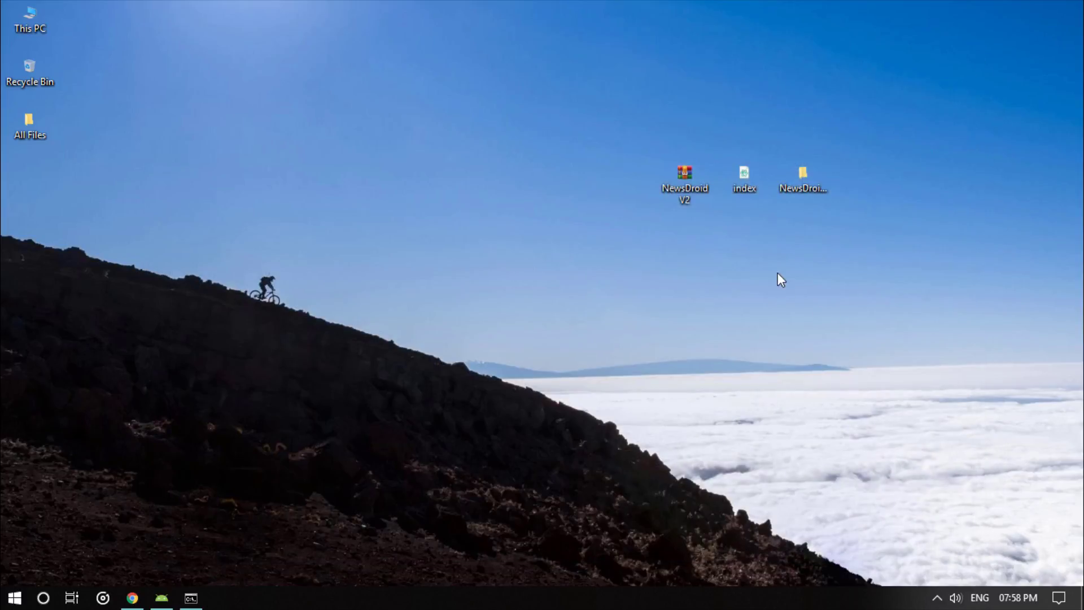
Switch to Chrome and open the Functions dashboard of My News App in the Firebase console.
click(805, 181)
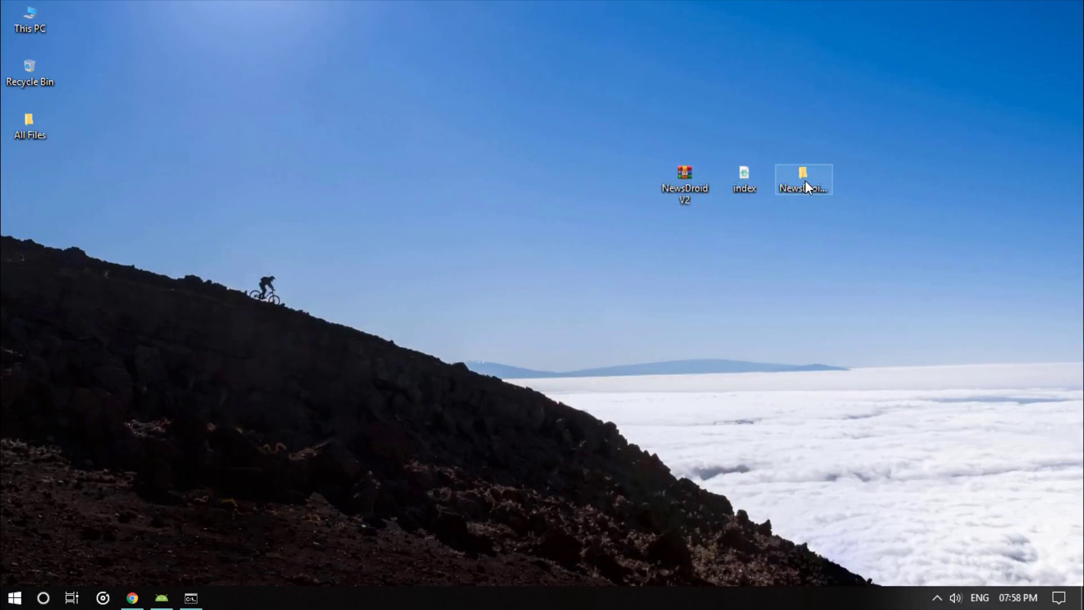
click(793, 201)
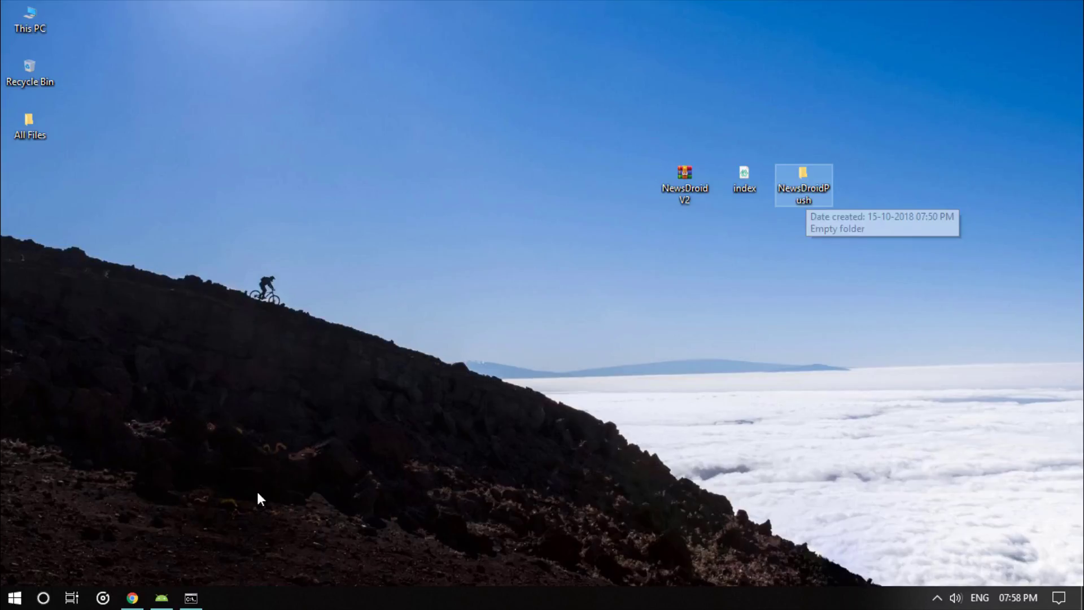
click(132, 598)
click(79, 251)
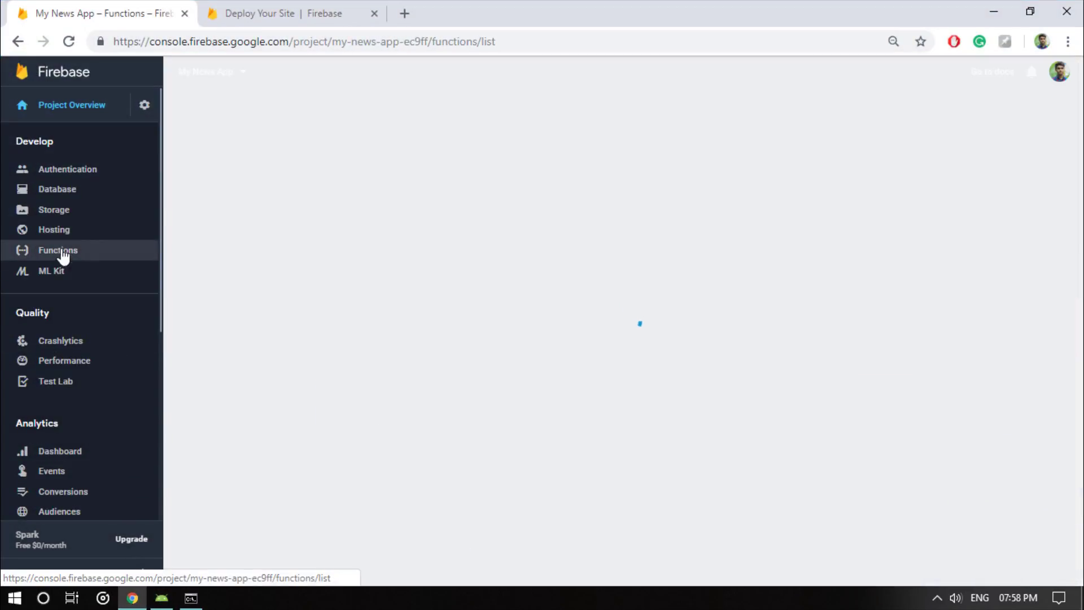
click(67, 105)
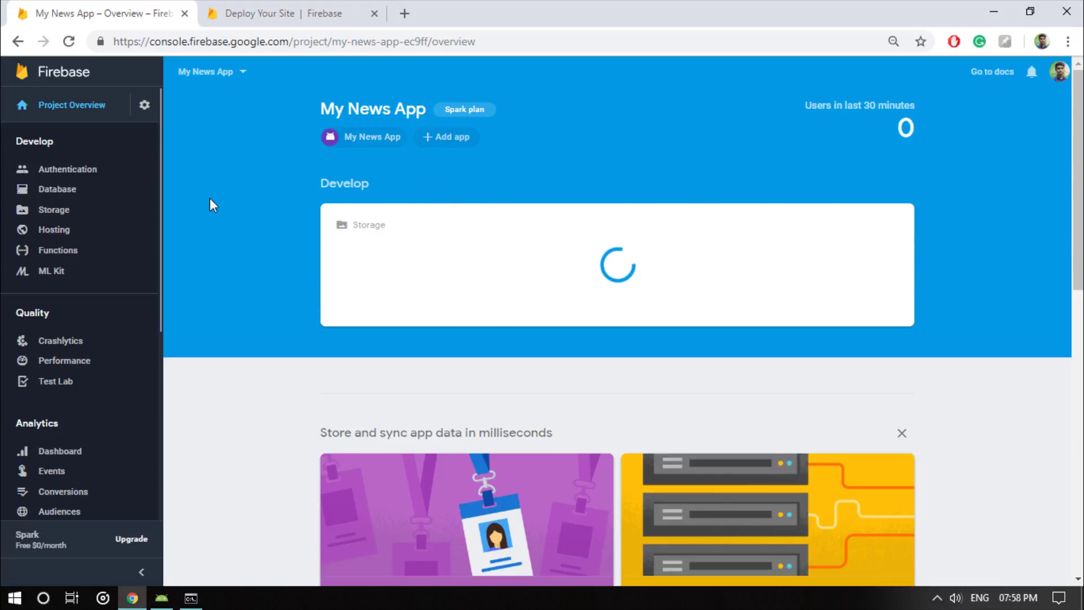
click(39, 252)
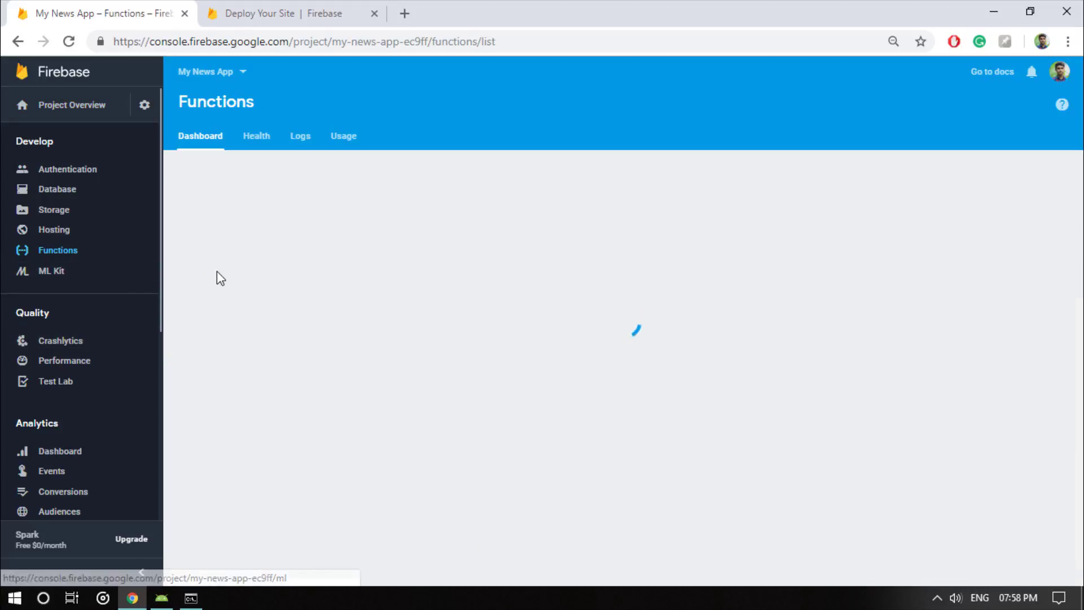
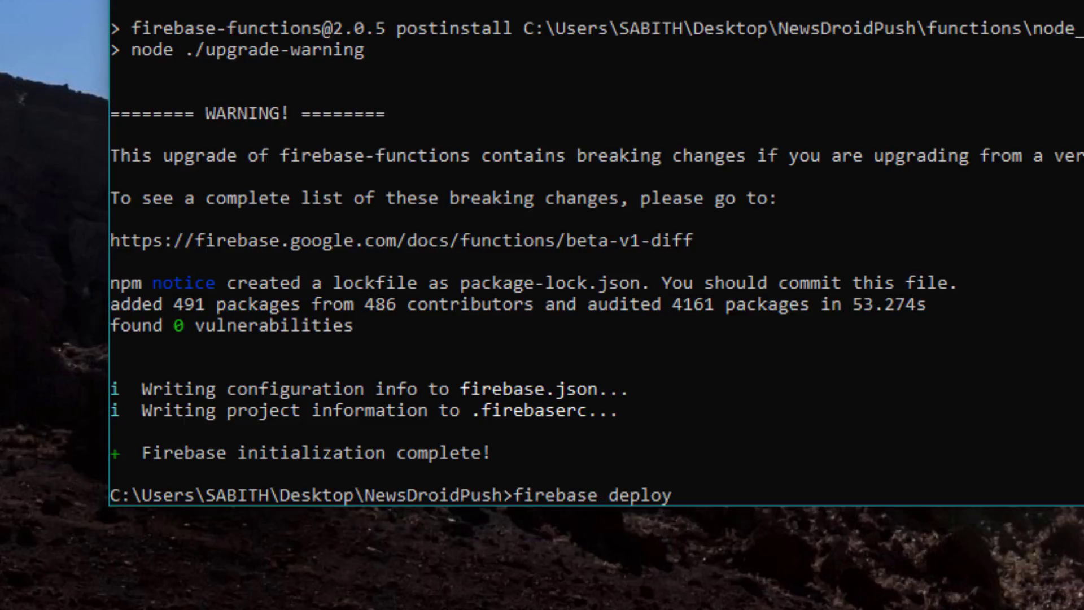
Run firebase deploy from the NewsDroidPush directory in Command Prompt, and rerun the same command.
key(Return)
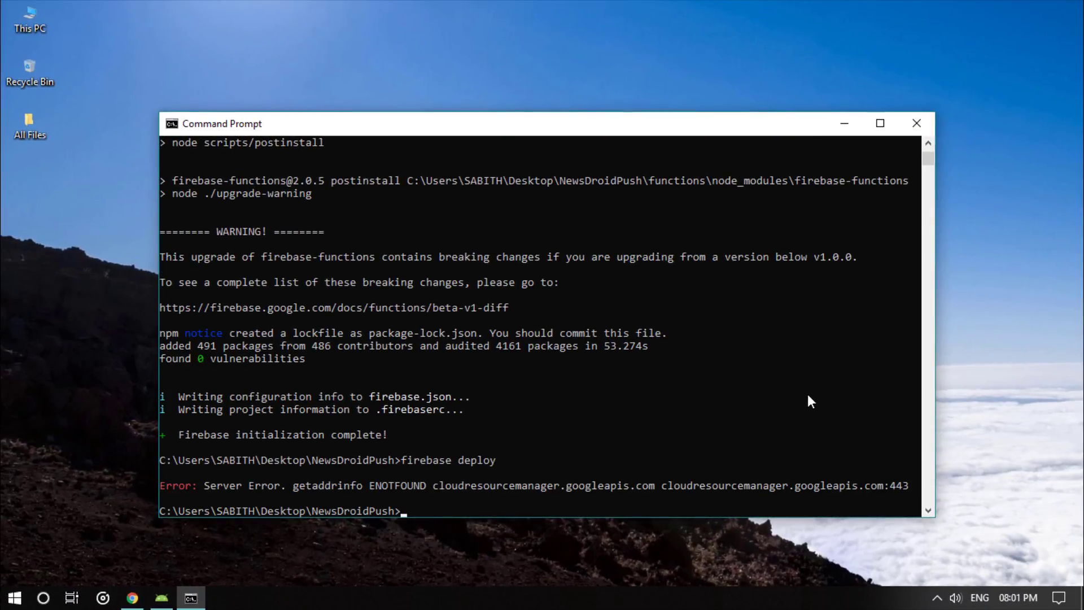
text(firebase)
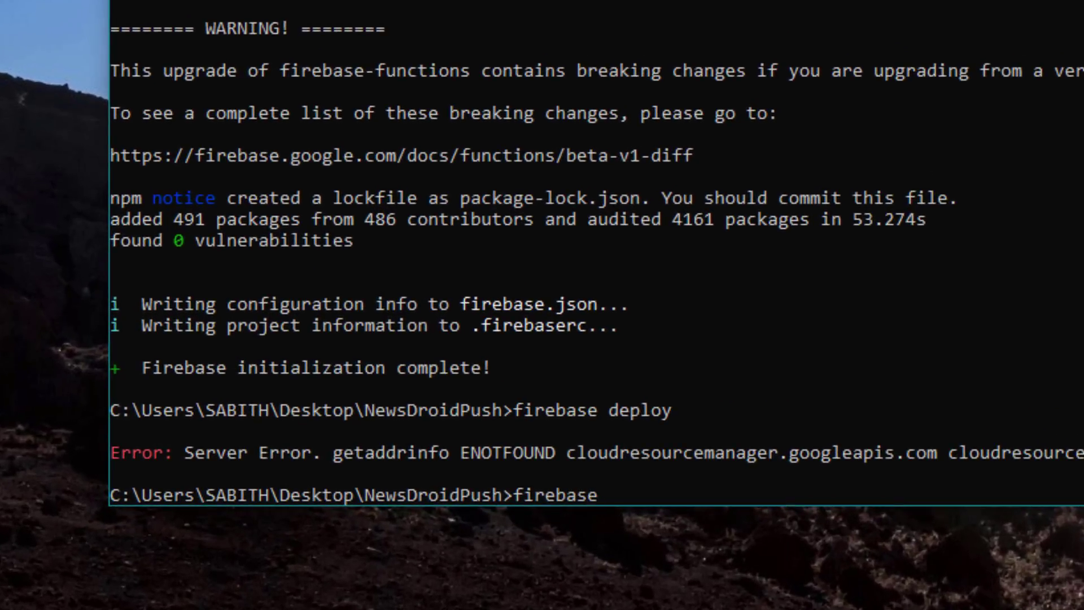
text( deploy)
key(Return)
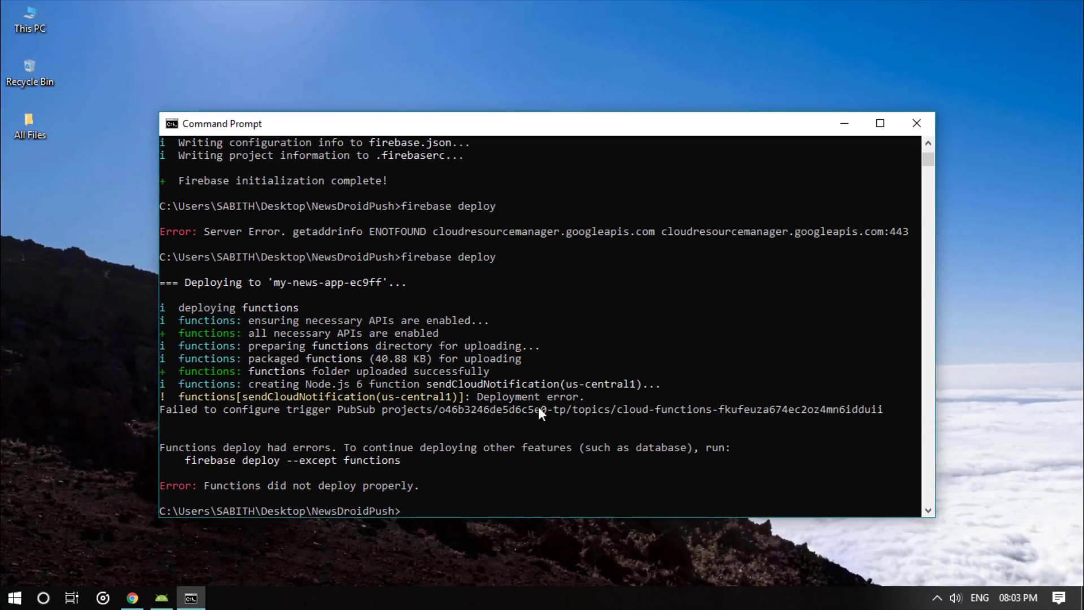
Reload the My News App Functions dashboard in Chrome to check for the deployed function, and return to Command Prompt.
click(132, 597)
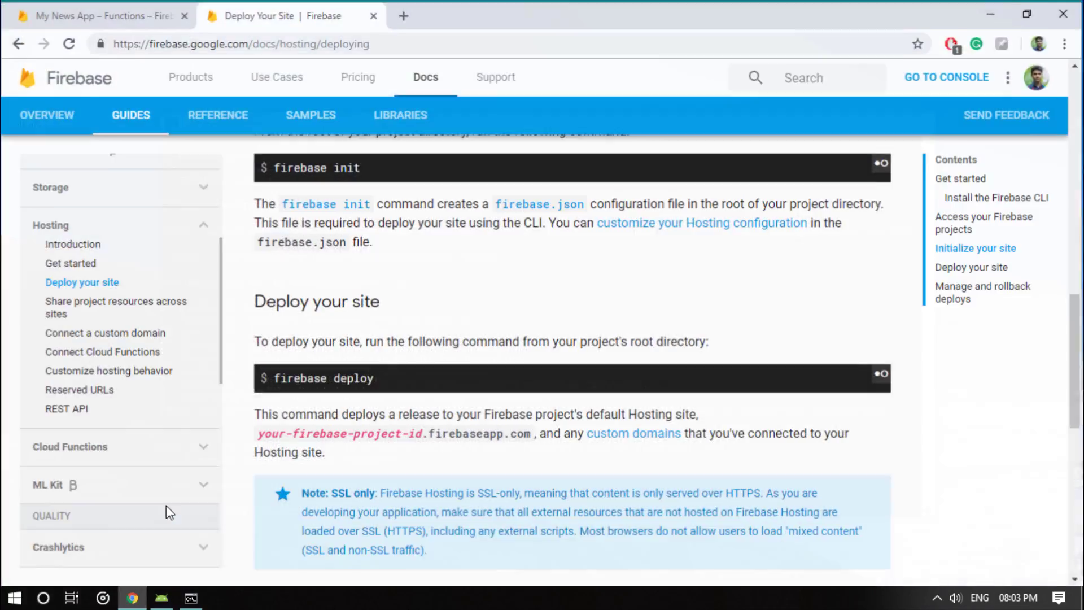
key(ctrl+shift+Tab)
click(252, 274)
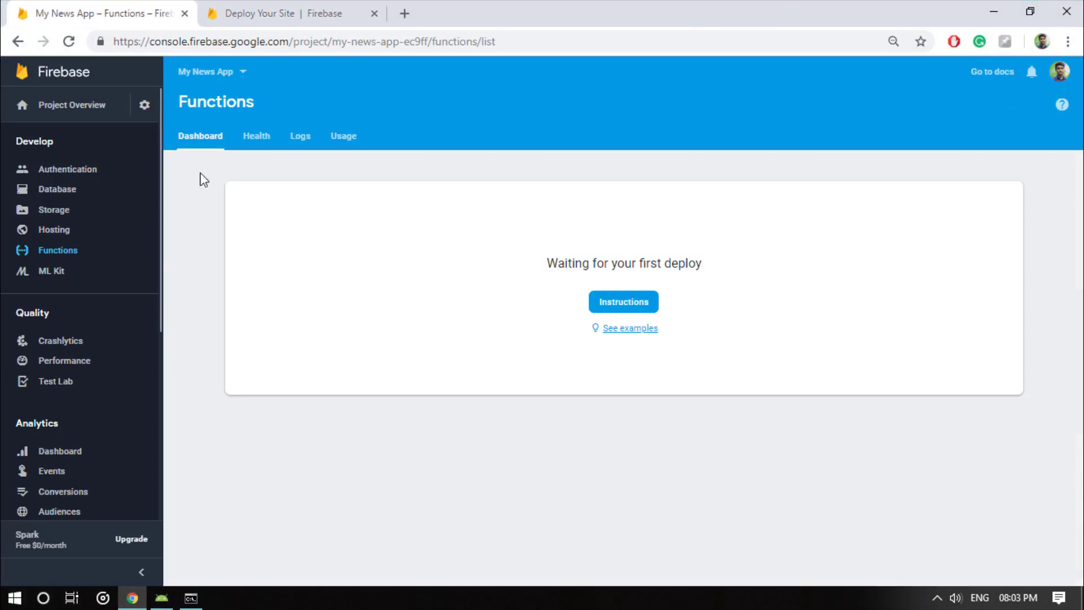
click(70, 43)
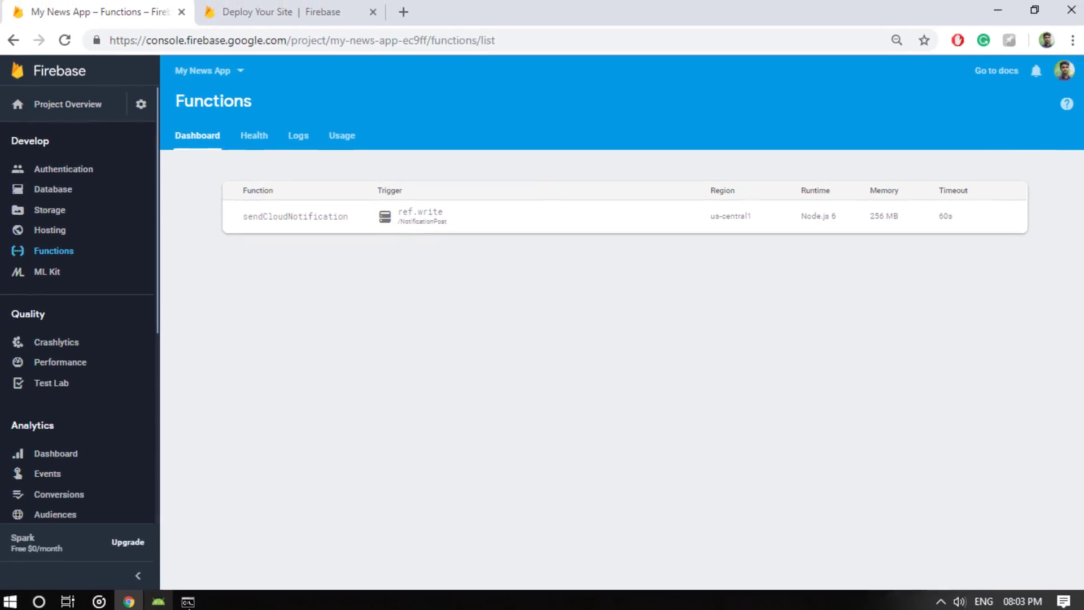
click(989, 9)
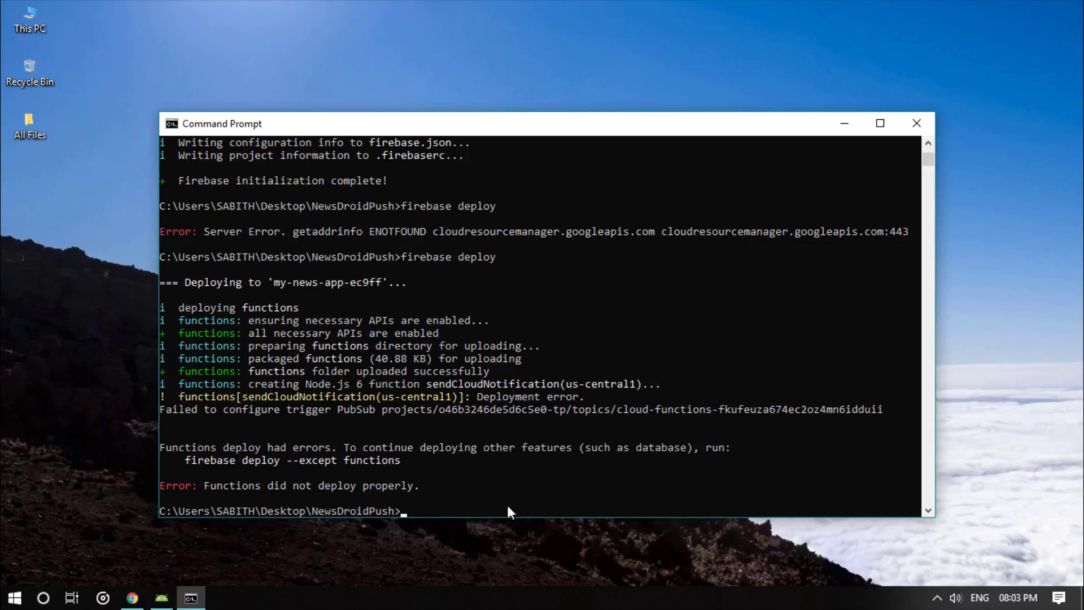
Run firebase deploy once more to update the sendCloudNotification function.
text(fireb)
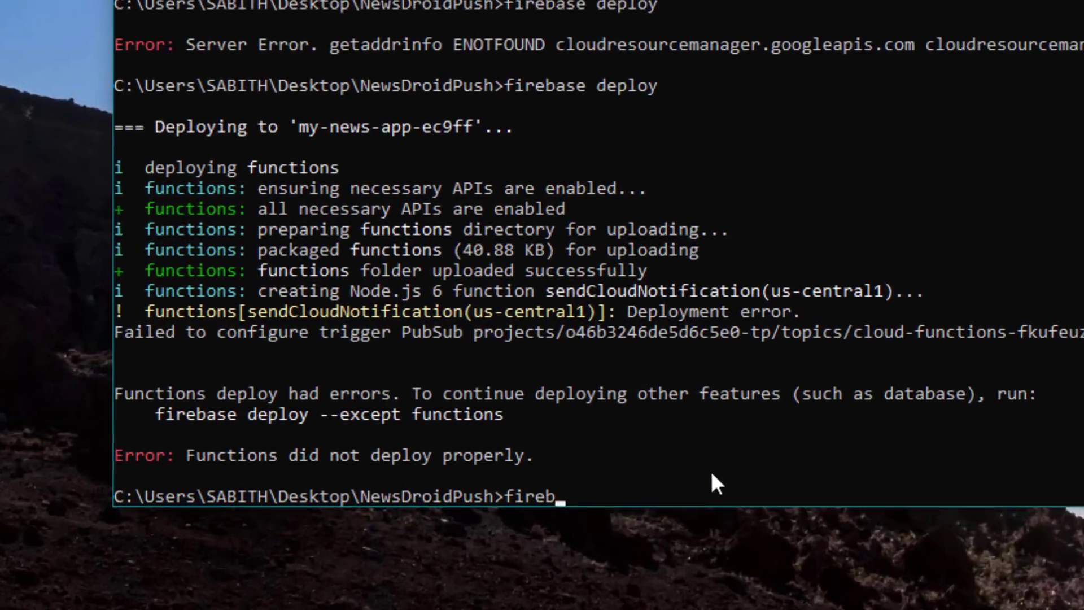
text(ase deploy)
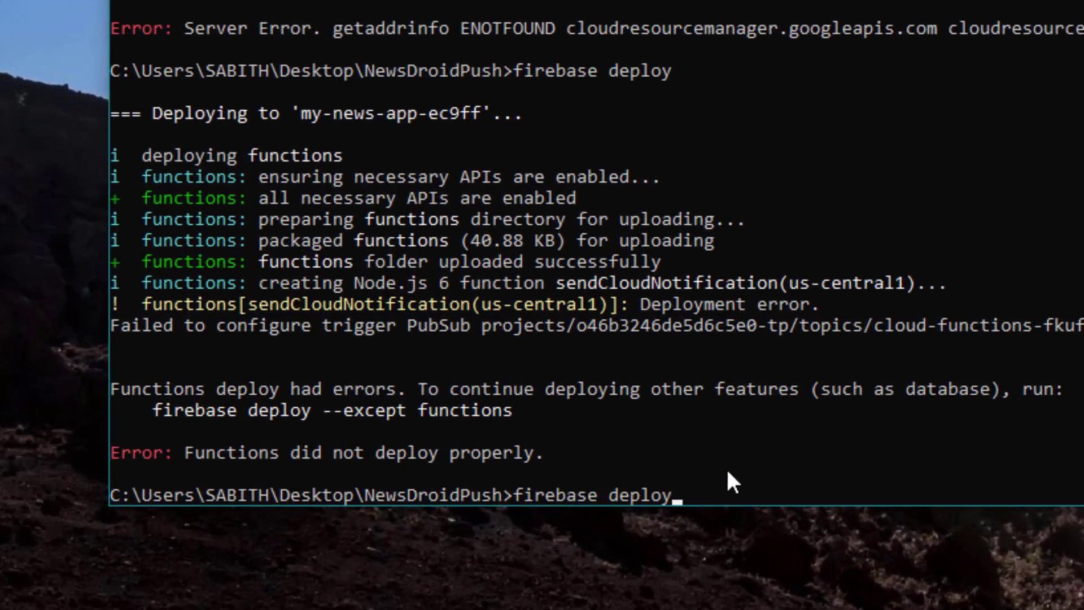
key(Return)
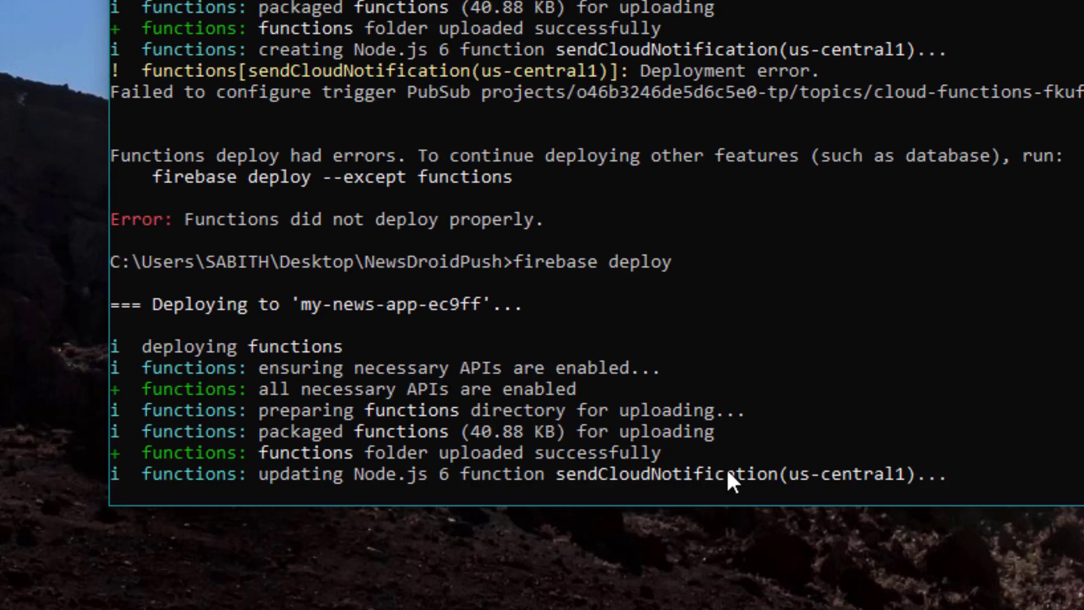
Compare the creating and updating Node.js lines of the two deploy outputs, and clear the stray characters from the prompt.
drag(261, 48, 436, 48)
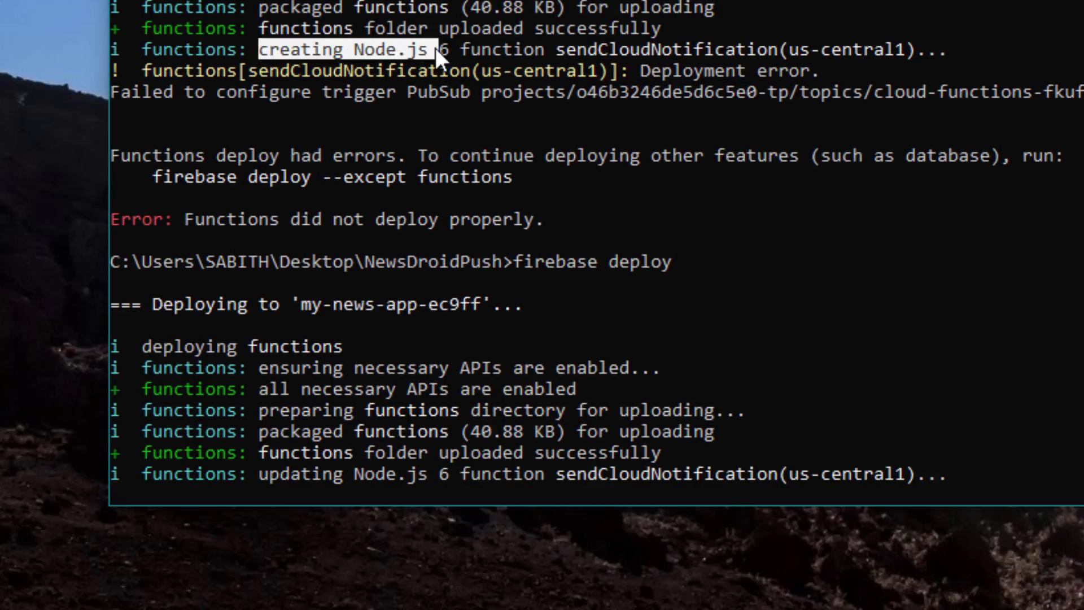
drag(260, 473, 419, 450)
text(96-)
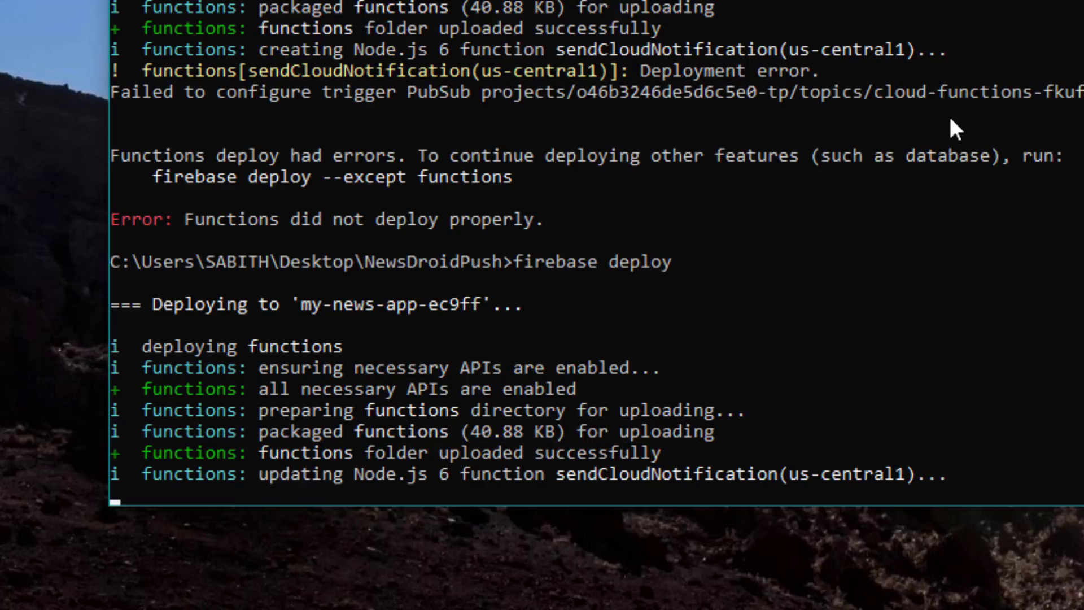
text(-)
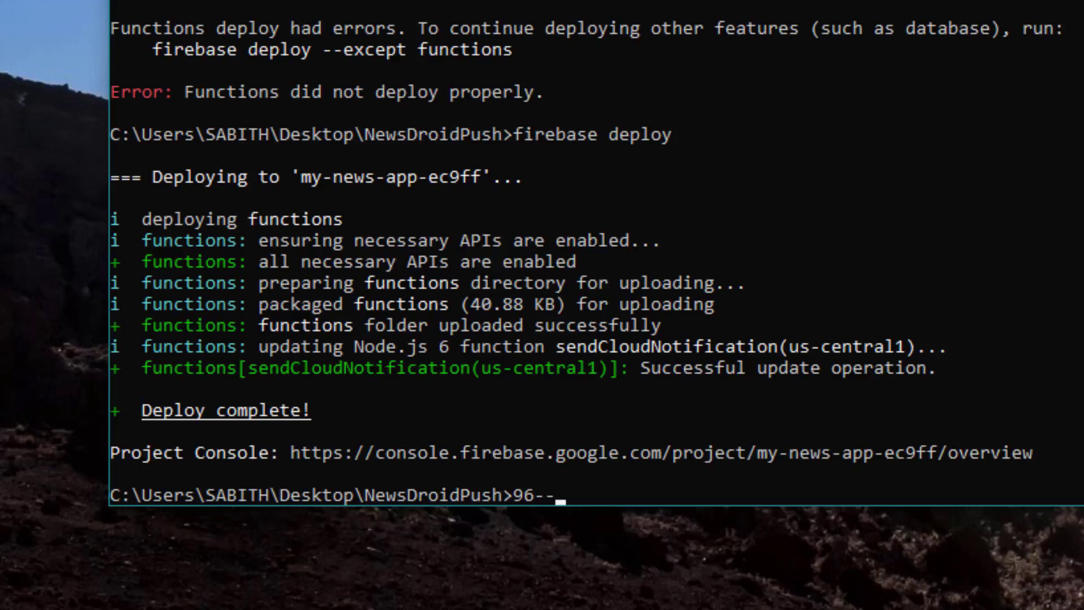
key(BackSpace)
key(BackSpace)
key(BackSpace)
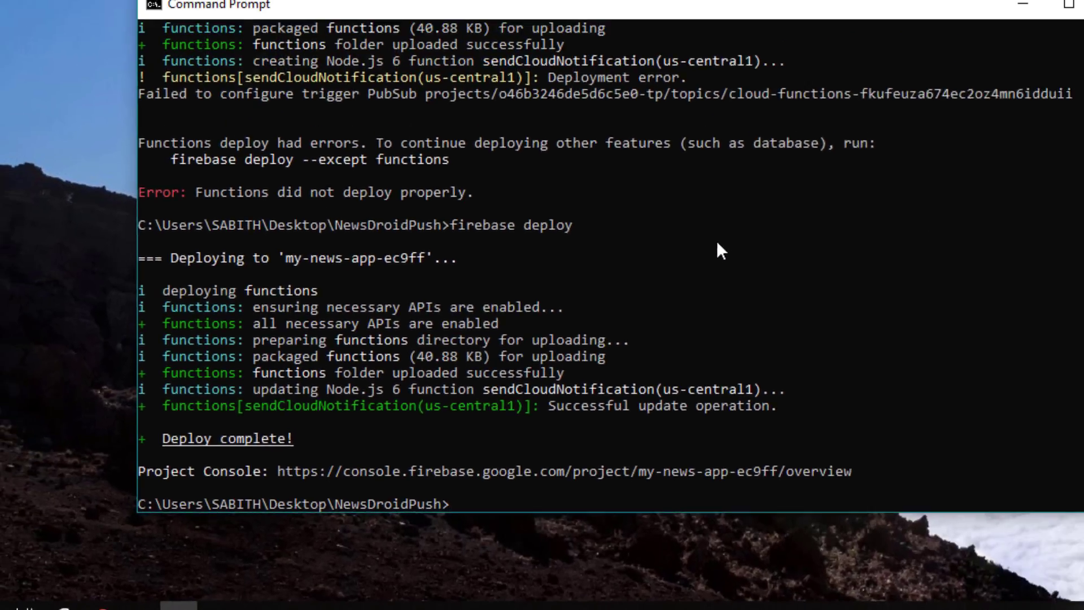
Close the Command Prompt session with the exit command.
text(exit)
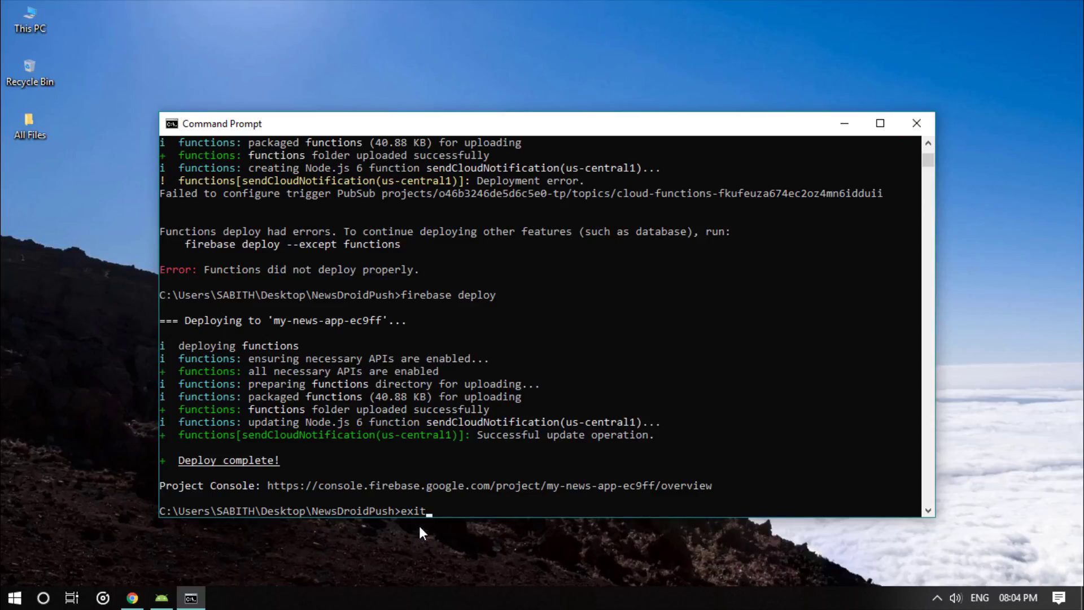
key(Return)
click(620, 294)
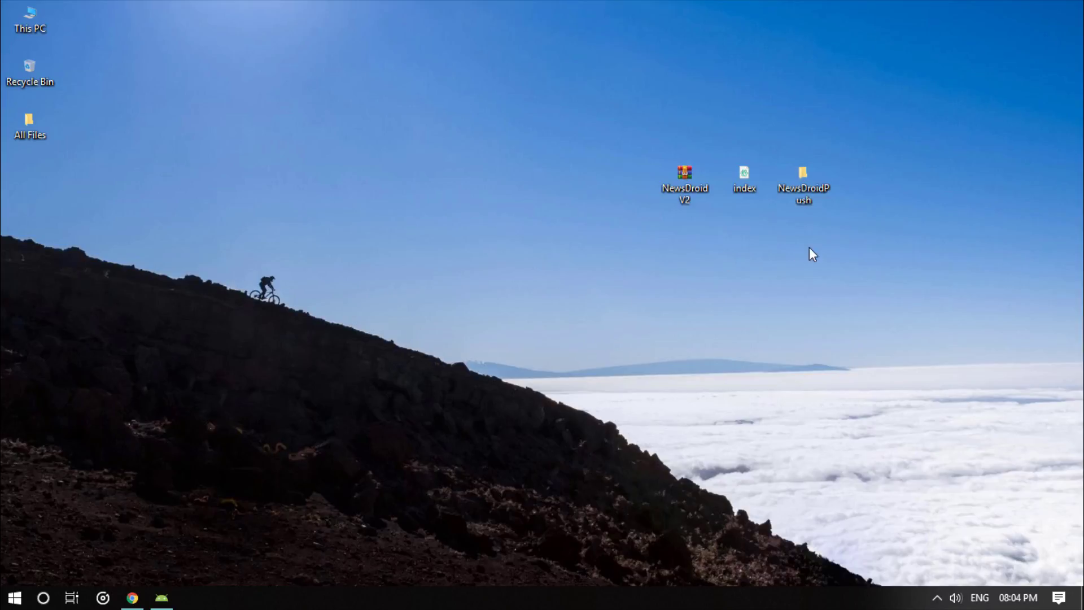
Review the sendCloudNotification entry on the Functions dashboard in Chrome, and return to the desktop.
drag(899, 109, 717, 222)
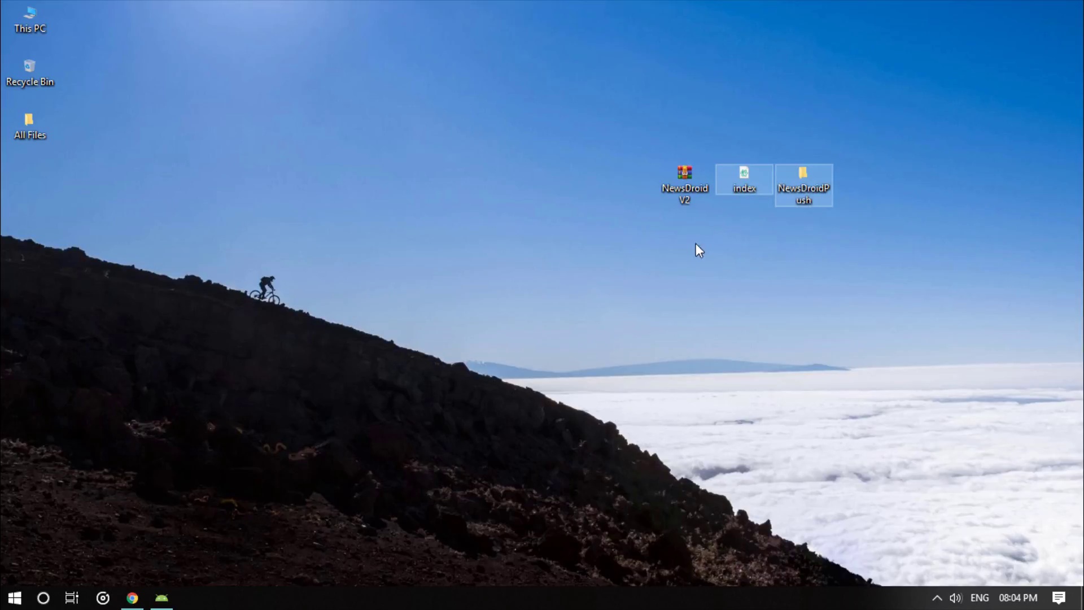
click(675, 190)
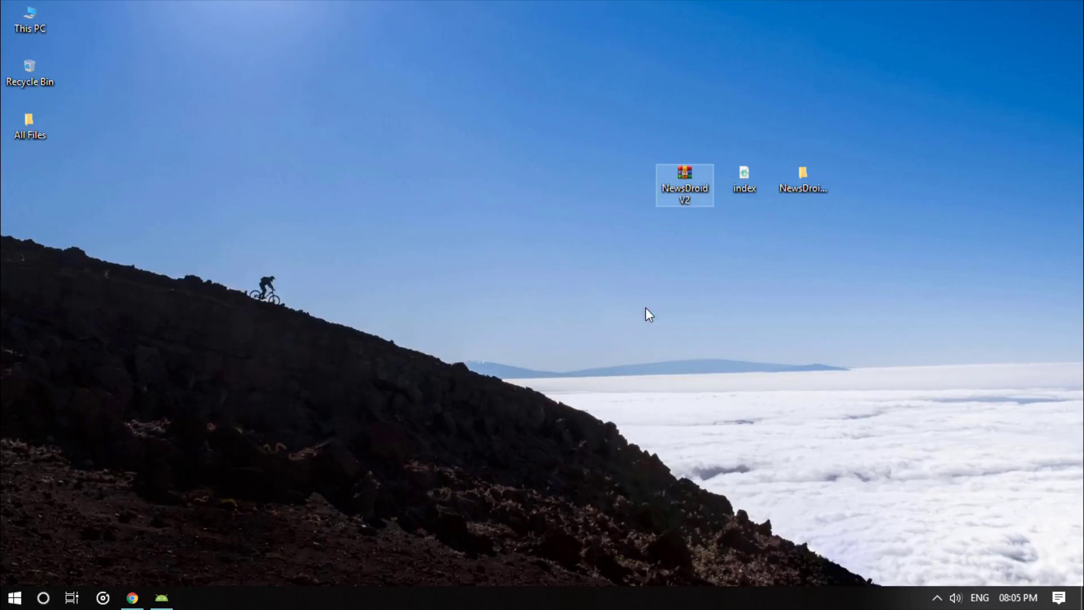
click(132, 597)
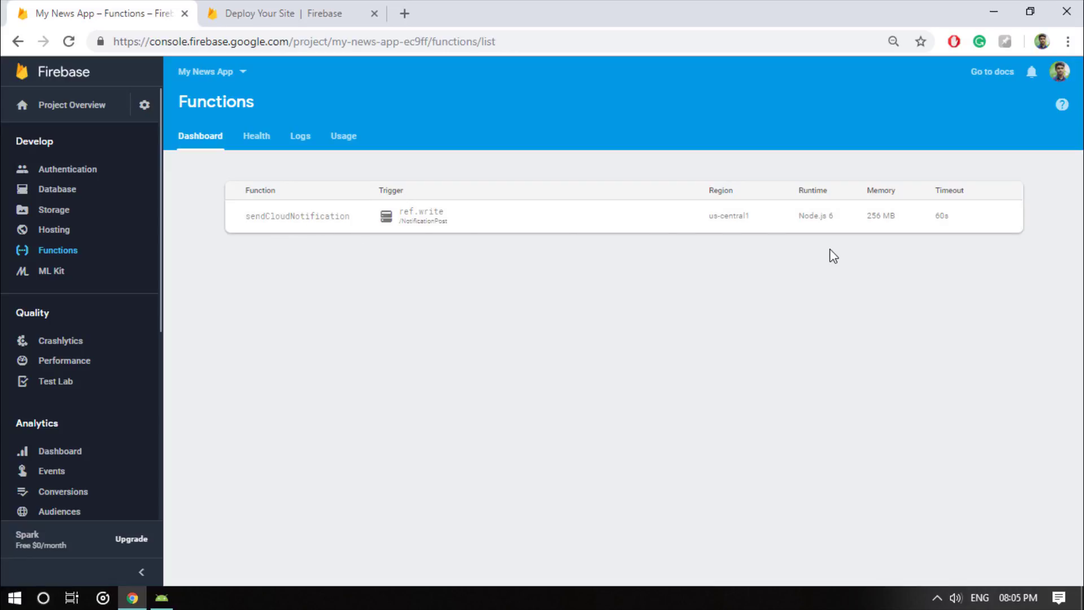
click(993, 11)
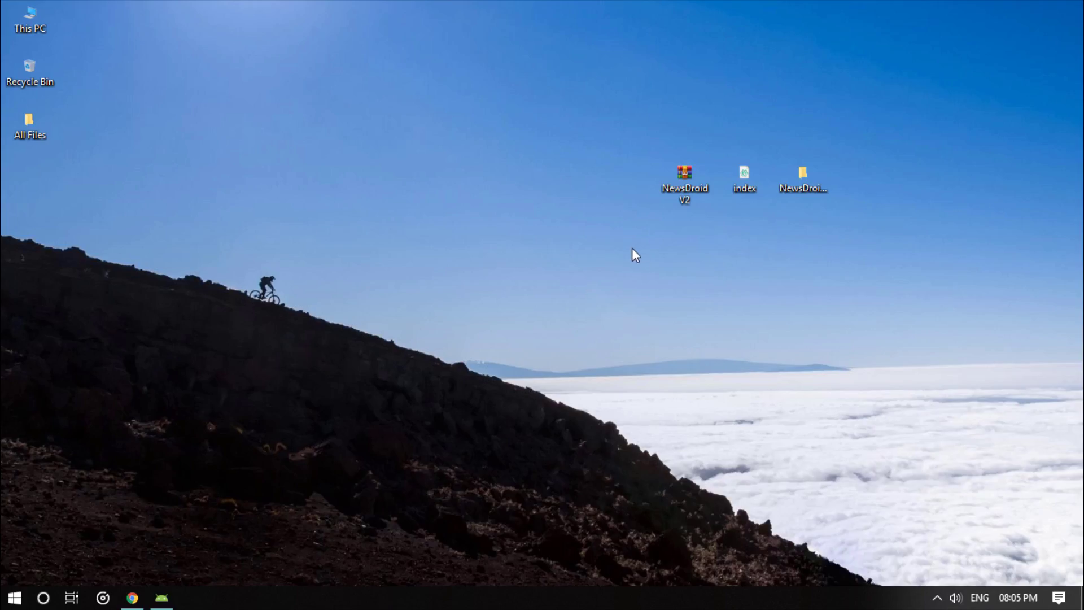